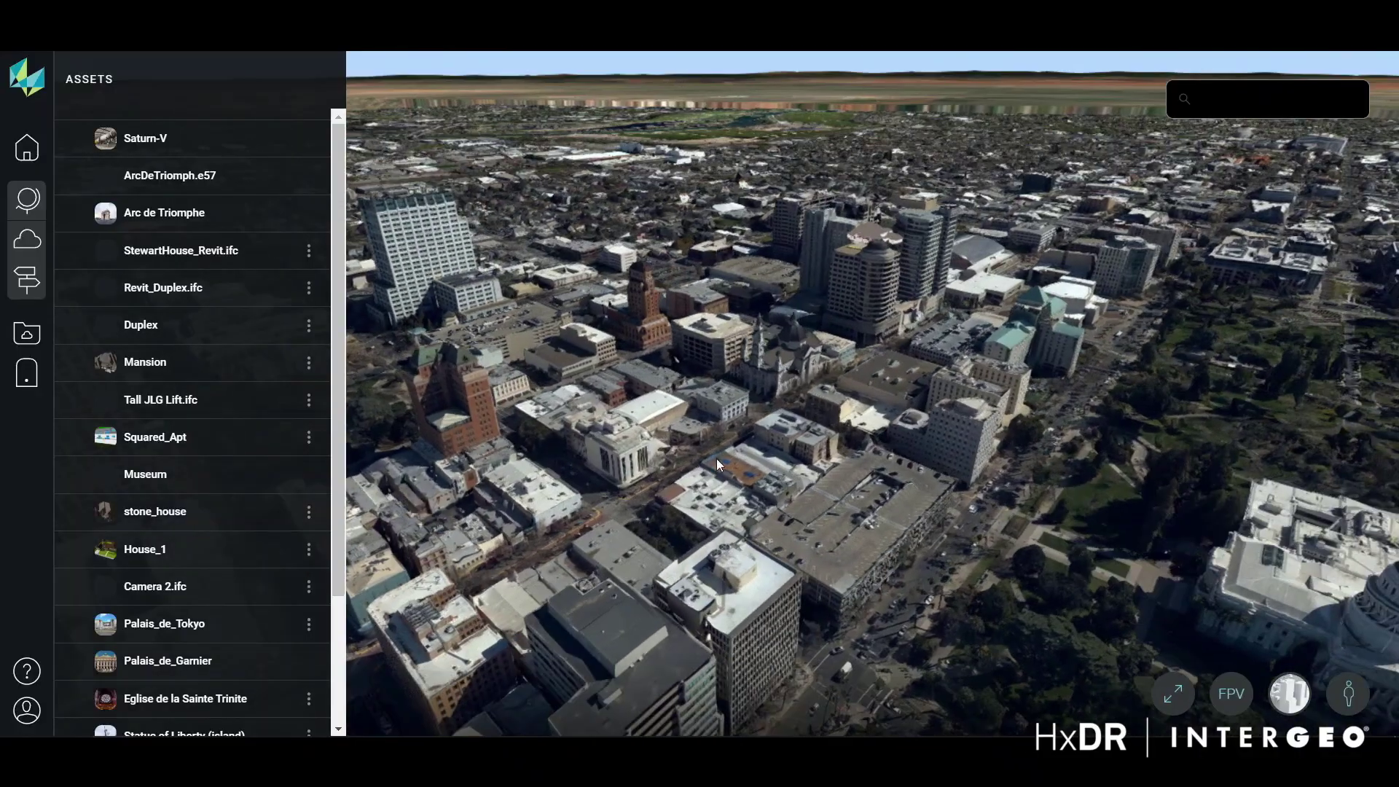
Rotate and lower the Museum model in the Sacramento mesh, then show its footprint.
{"action": "left_click", "coordinate": [797, 437]}
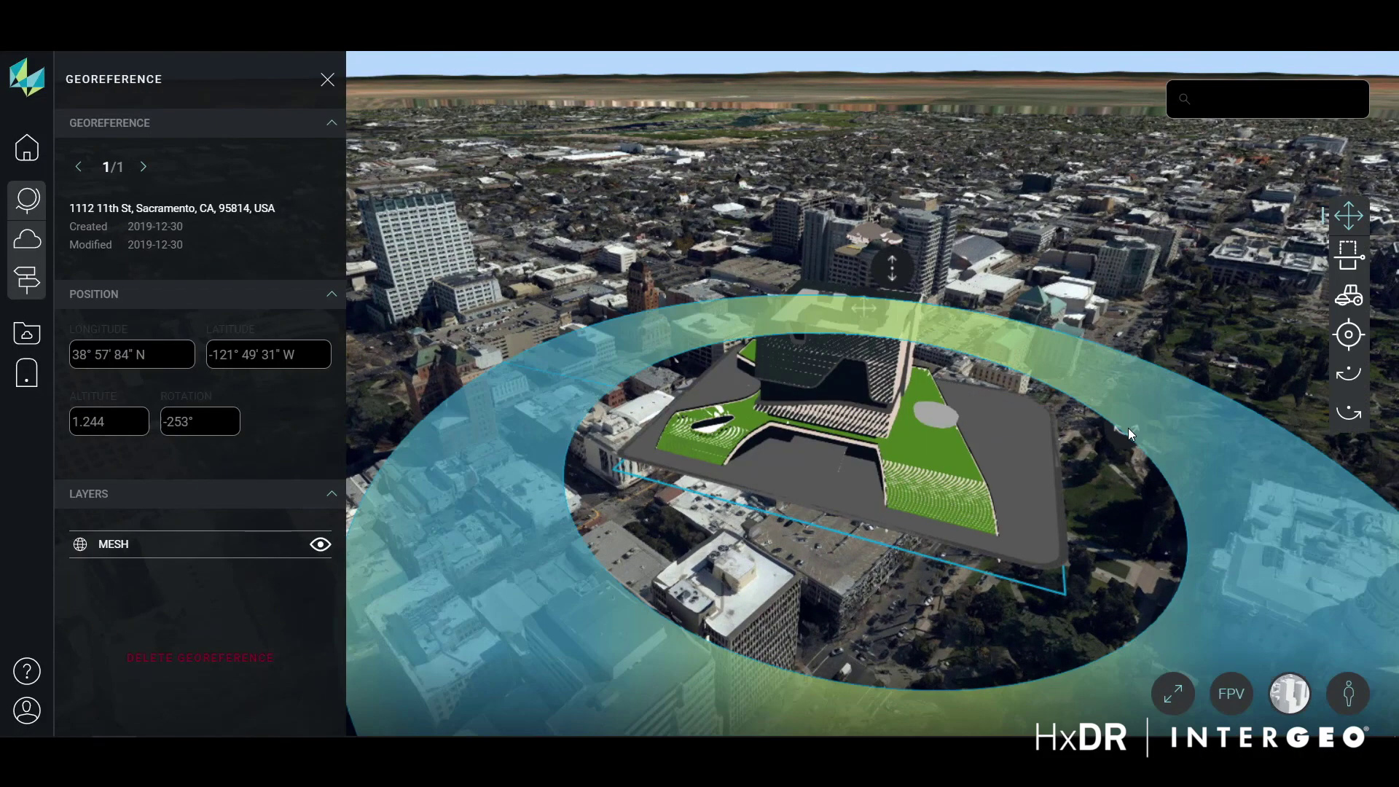
{"action": "mouse_move", "coordinate": [1128, 427]}
{"action": "left_mouse_down"}
{"action": "mouse_move", "coordinate": [973, 685]}
{"action": "mouse_move", "coordinate": [734, 688]}
{"action": "mouse_move", "coordinate": [845, 454]}
{"action": "left_mouse_up"}
{"action": "left_click_drag", "start_coordinate": [1020, 361], "coordinate": [1028, 425]}
{"action": "left_click", "coordinate": [1349, 295]}
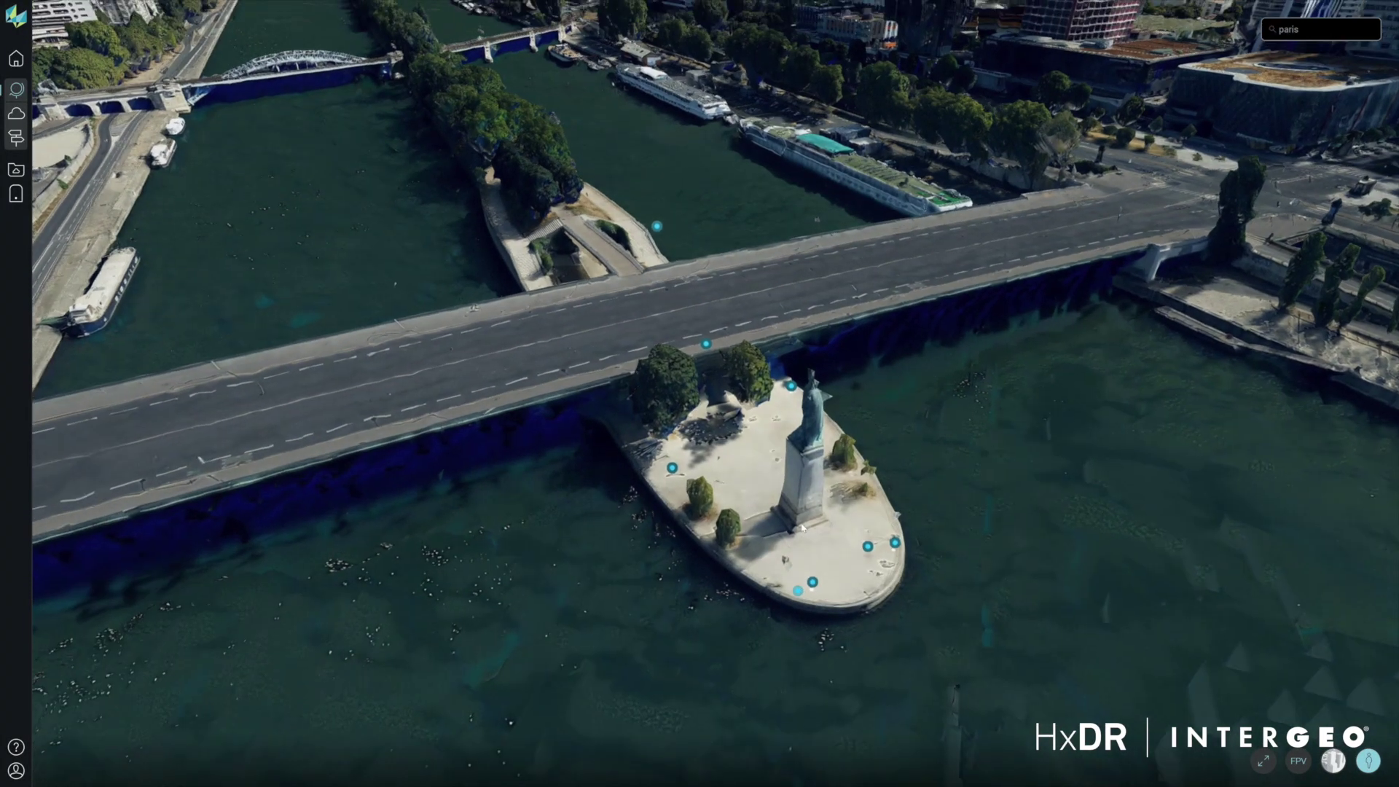
Enter the street-level capture at the statue and look down toward the riverside plaza.
{"action": "left_click", "coordinate": [797, 553]}
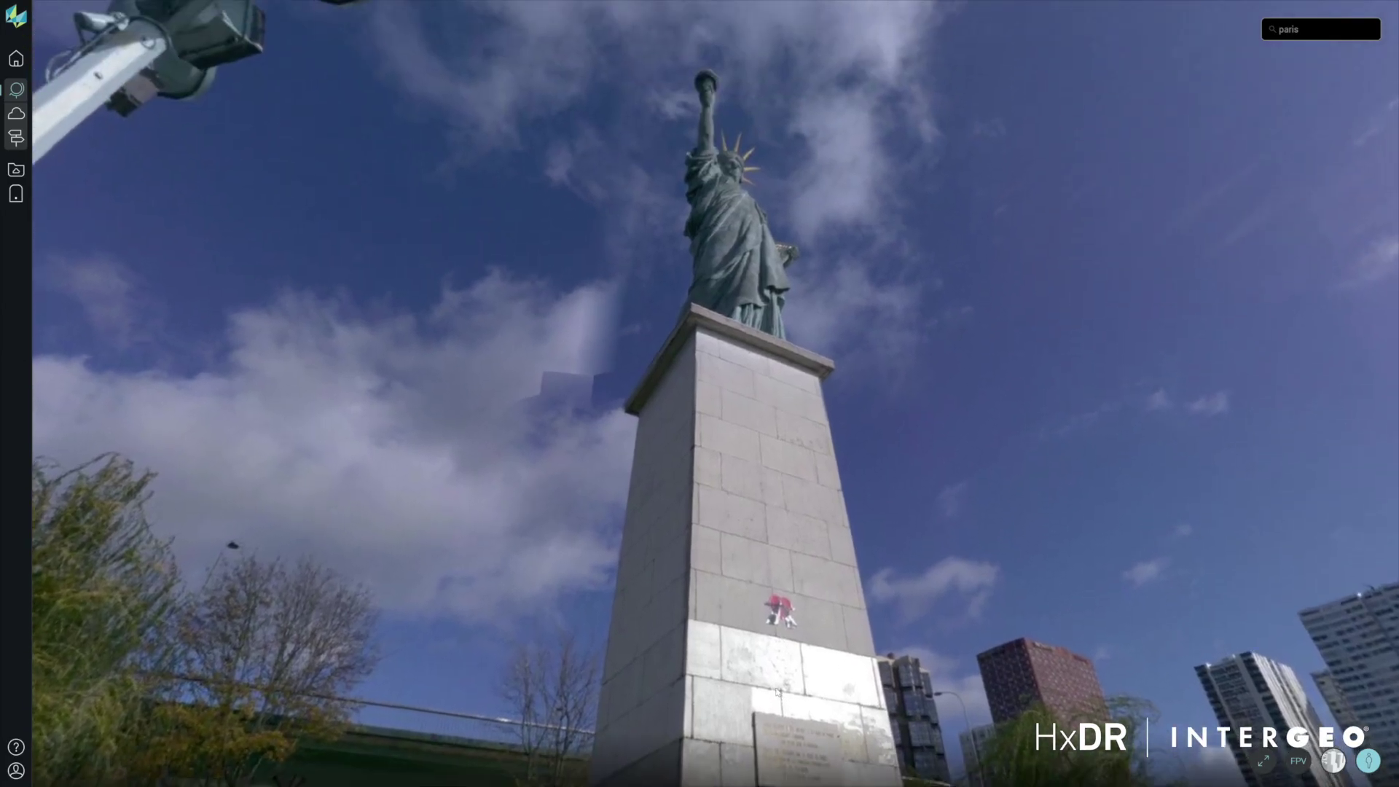
{"action": "left_click_drag", "start_coordinate": [777, 692], "coordinate": [472, 332]}
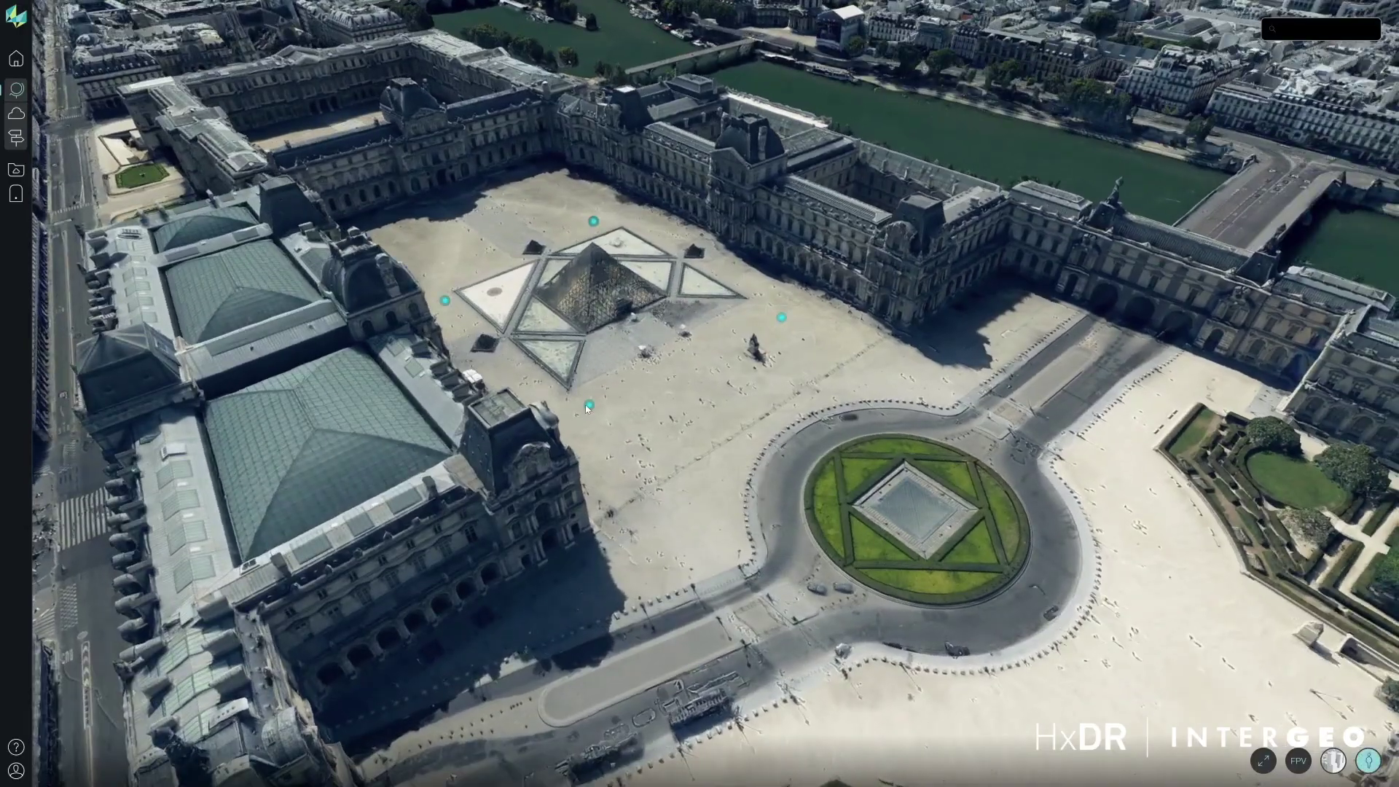
Enter the panorama beside the Louvre pyramid and pan around toward the glass pyramid.
{"action": "left_click", "coordinate": [590, 405]}
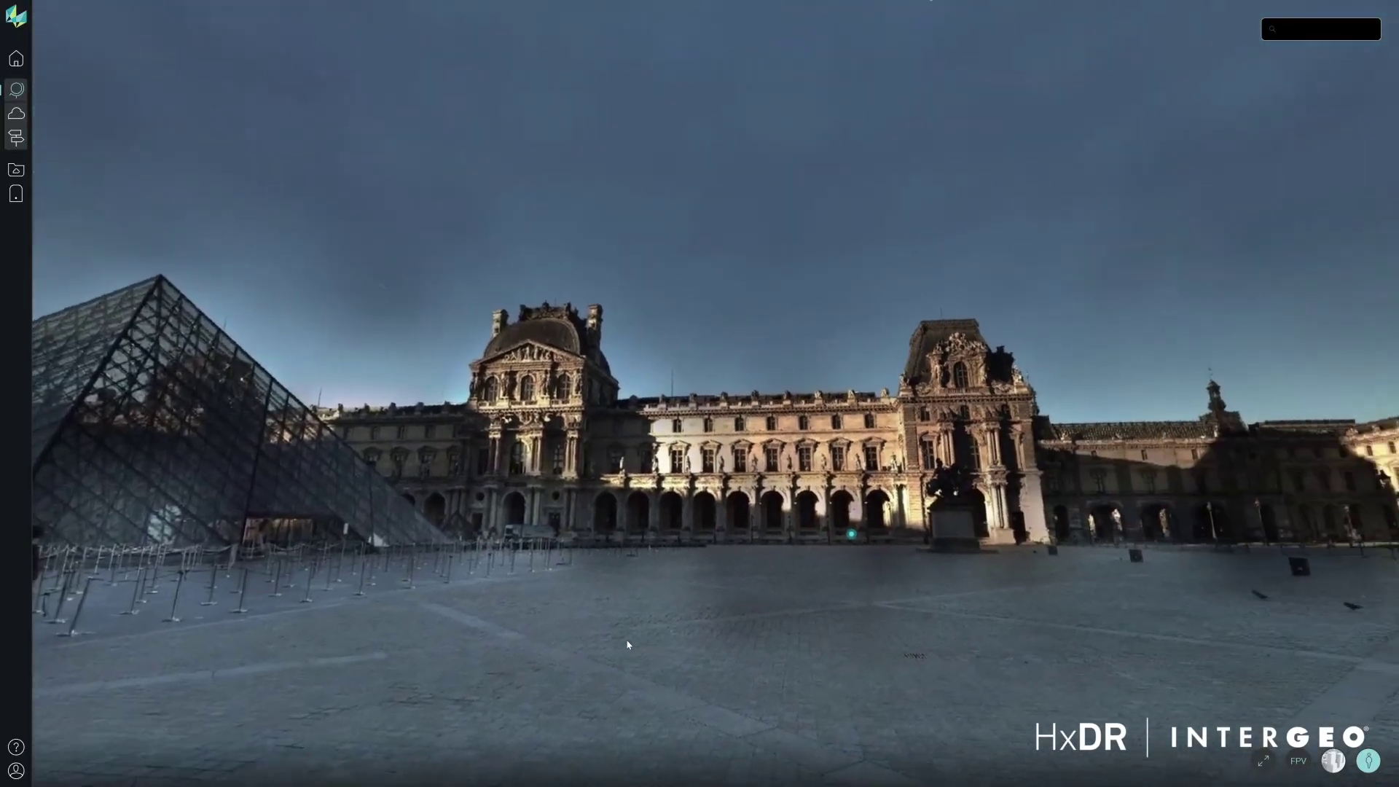
{"action": "left_click_drag", "start_coordinate": [628, 644], "coordinate": [1343, 537]}
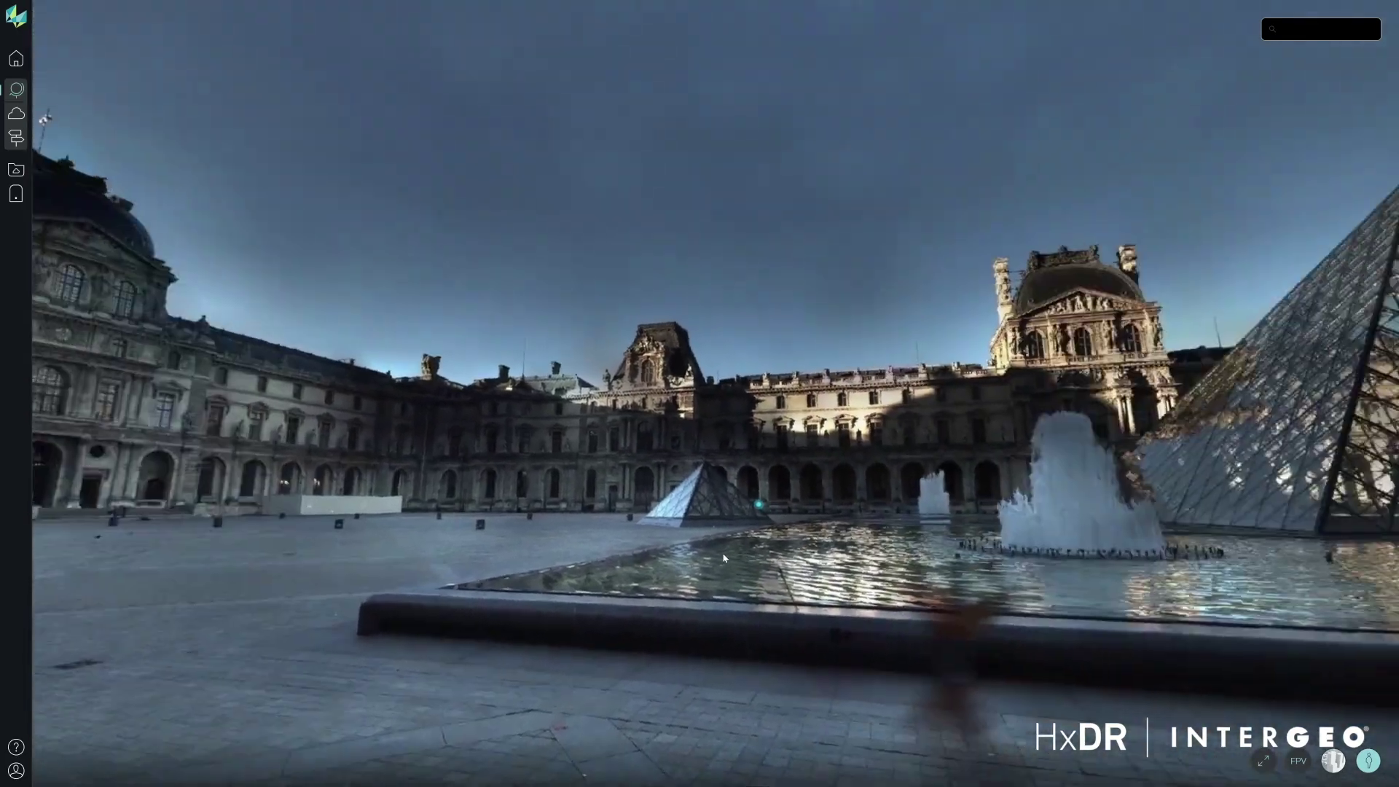
{"action": "left_click_drag", "start_coordinate": [723, 558], "coordinate": [216, 537]}
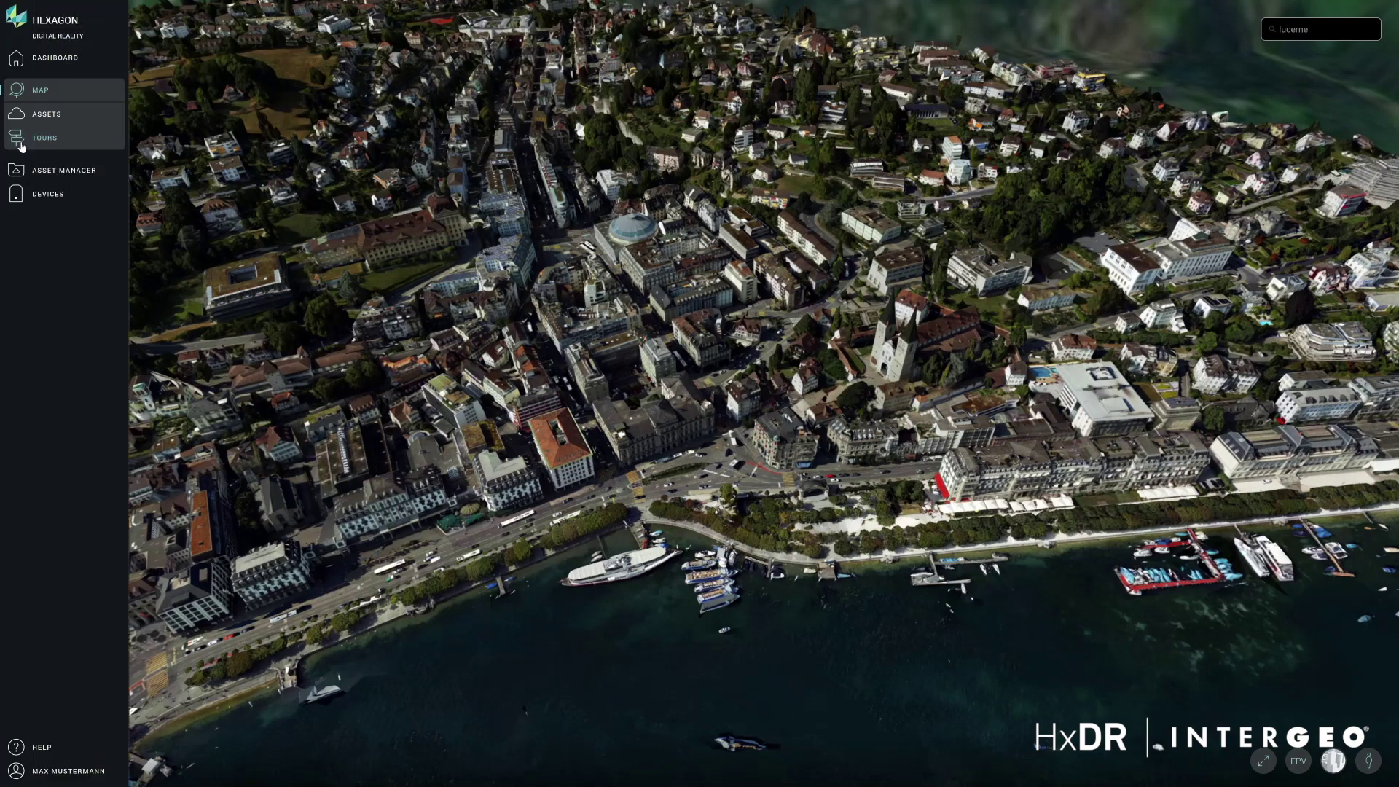
Start the Lucerne tour and capture a second view while orbiting the twin-spired church.
{"action": "left_click", "coordinate": [83, 762]}
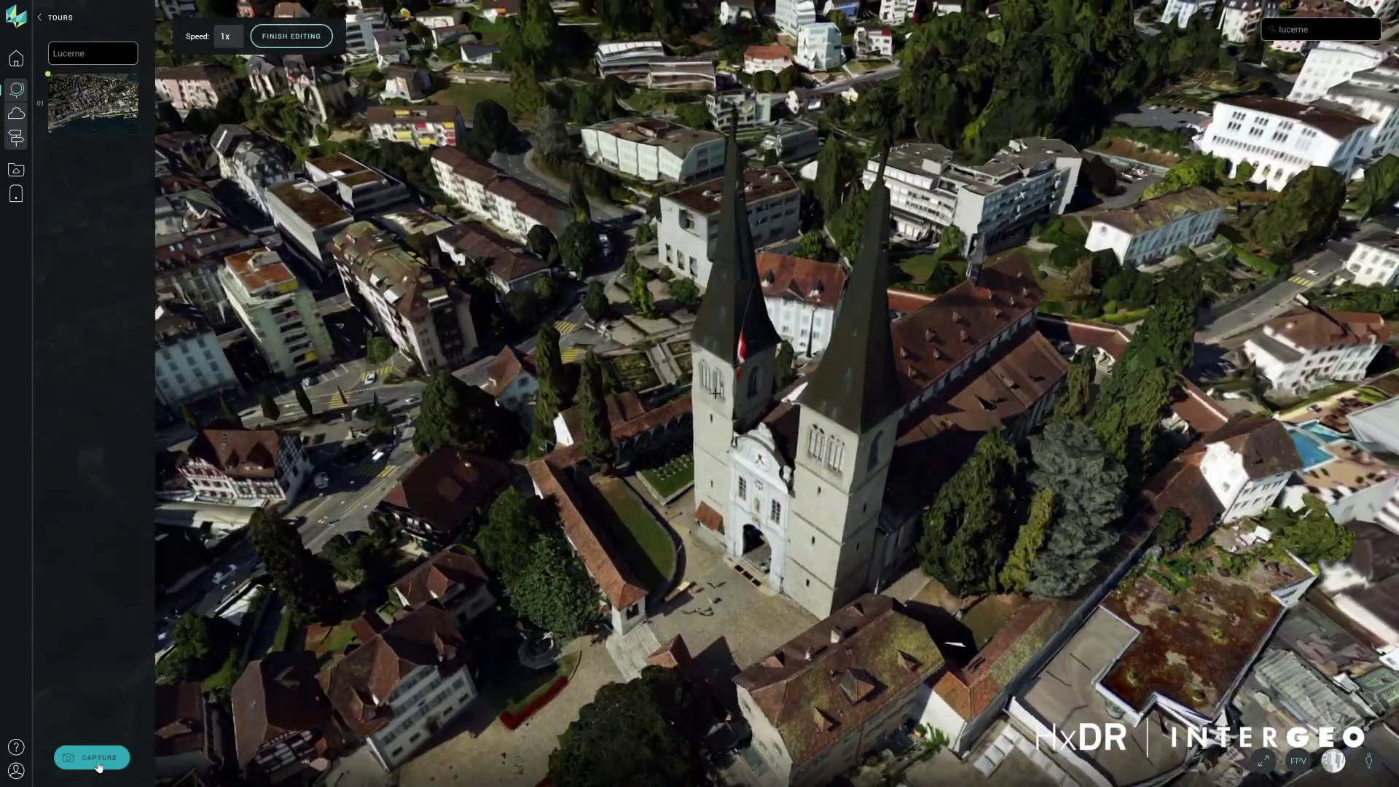
{"action": "left_click", "coordinate": [95, 757]}
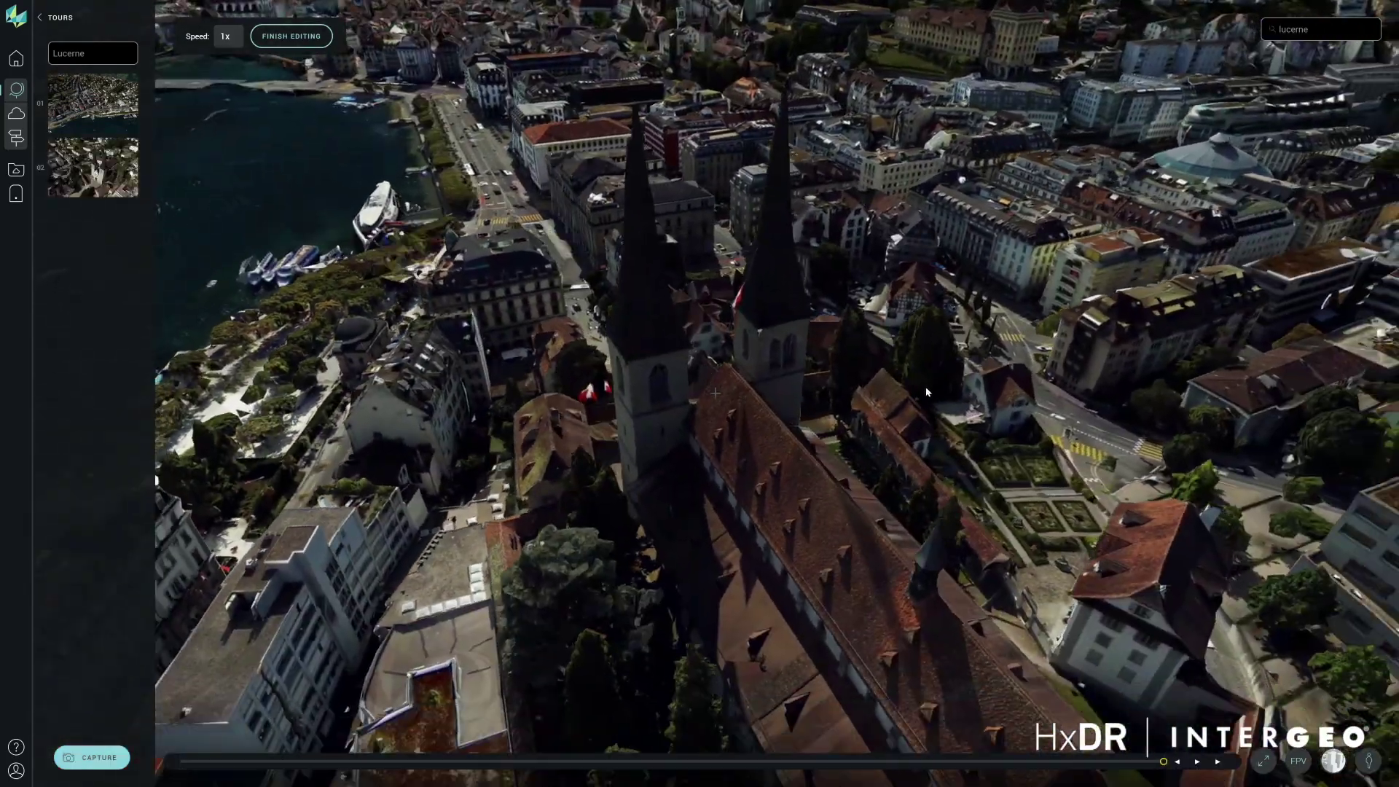
{"action": "left_click_drag", "start_coordinate": [926, 392], "coordinate": [968, 446]}
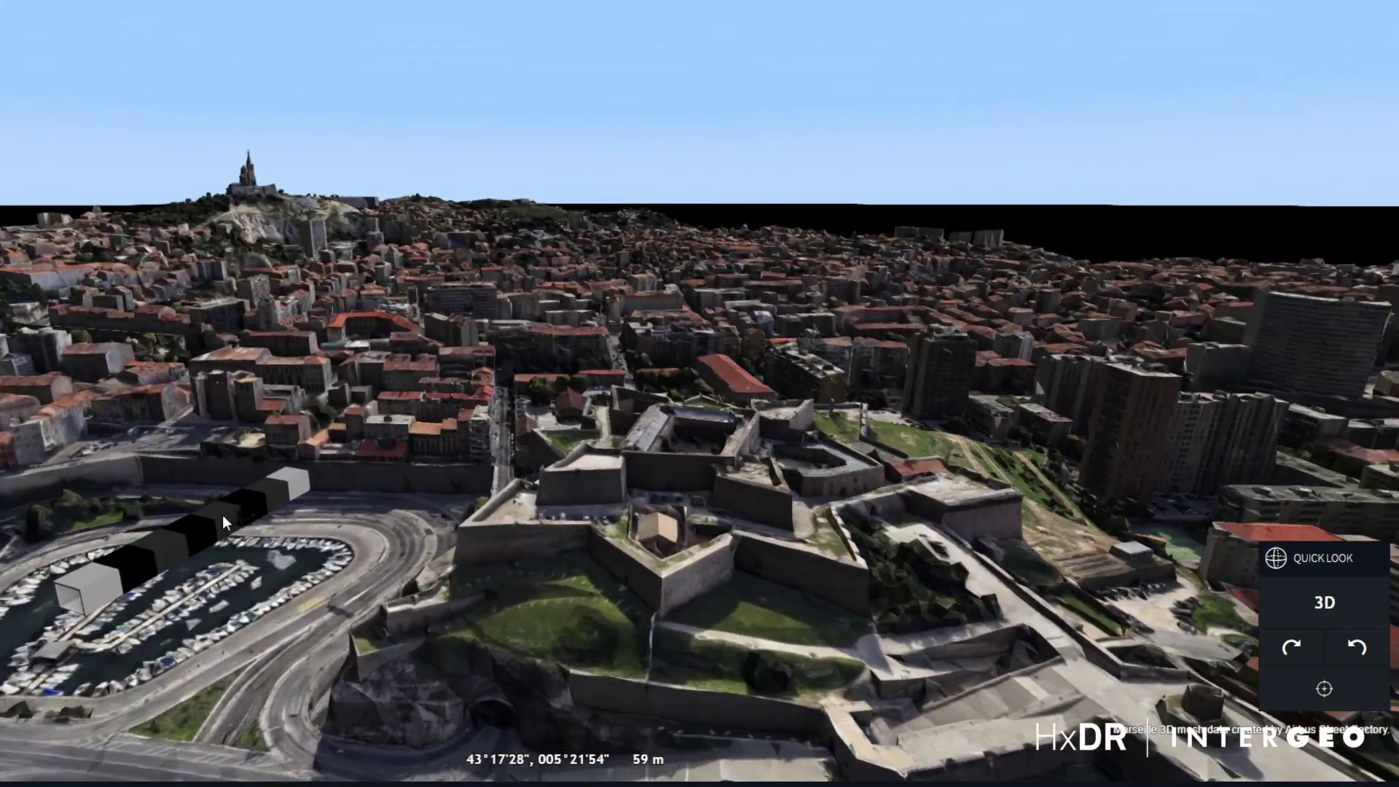
Move the box volume from beside the marina onto the fort.
{"action": "left_click", "coordinate": [242, 524]}
{"action": "left_click_drag", "start_coordinate": [242, 525], "coordinate": [453, 687]}
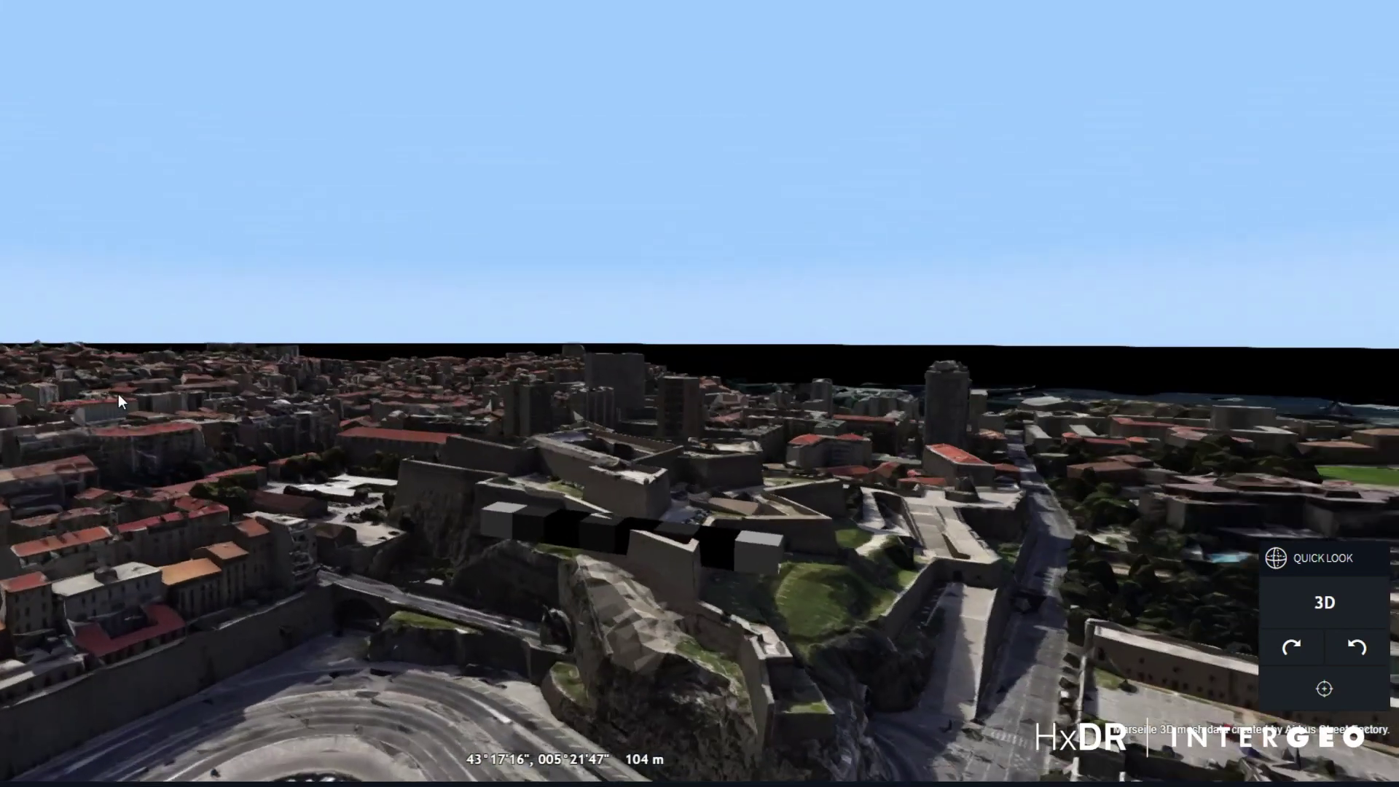
{"action": "left_click", "coordinate": [653, 499]}
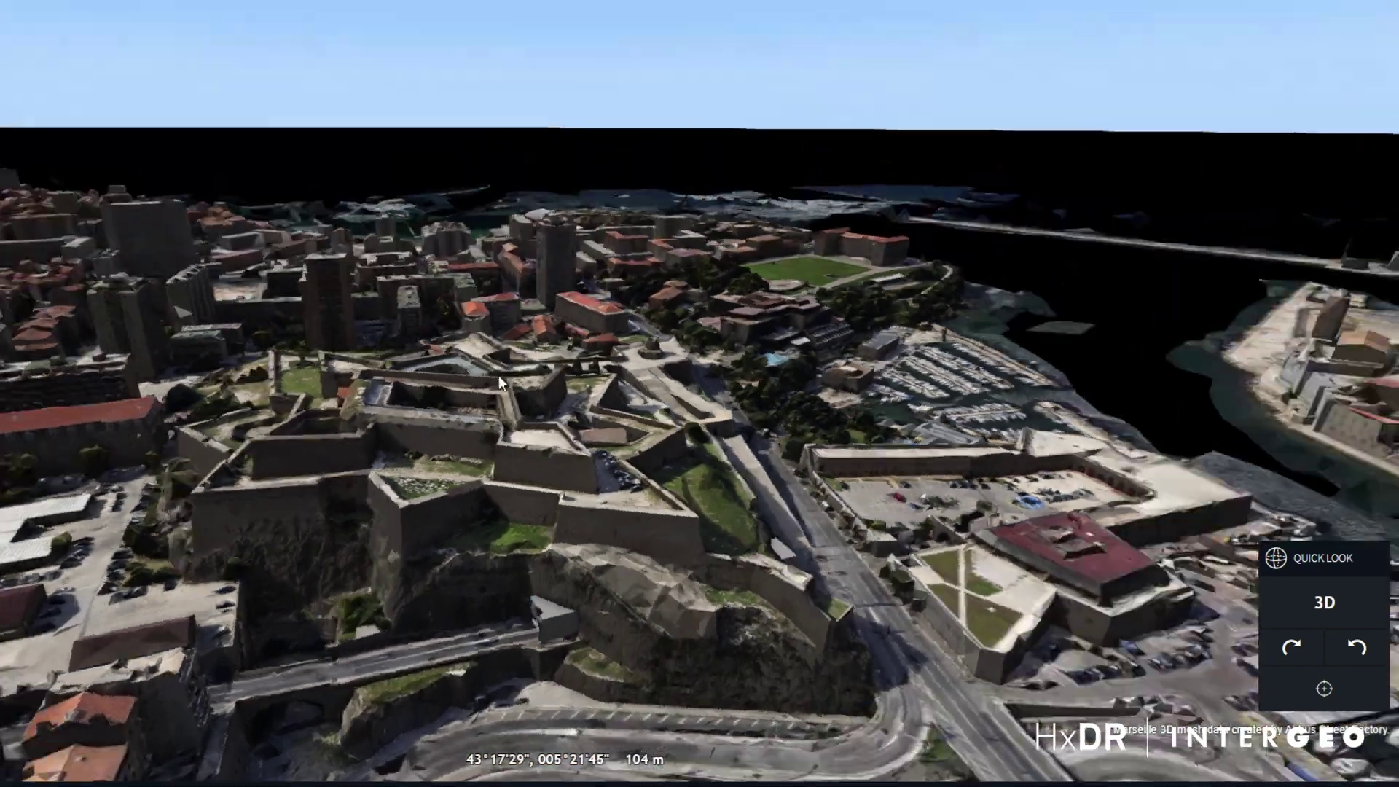
{"action": "left_click", "coordinate": [651, 581]}
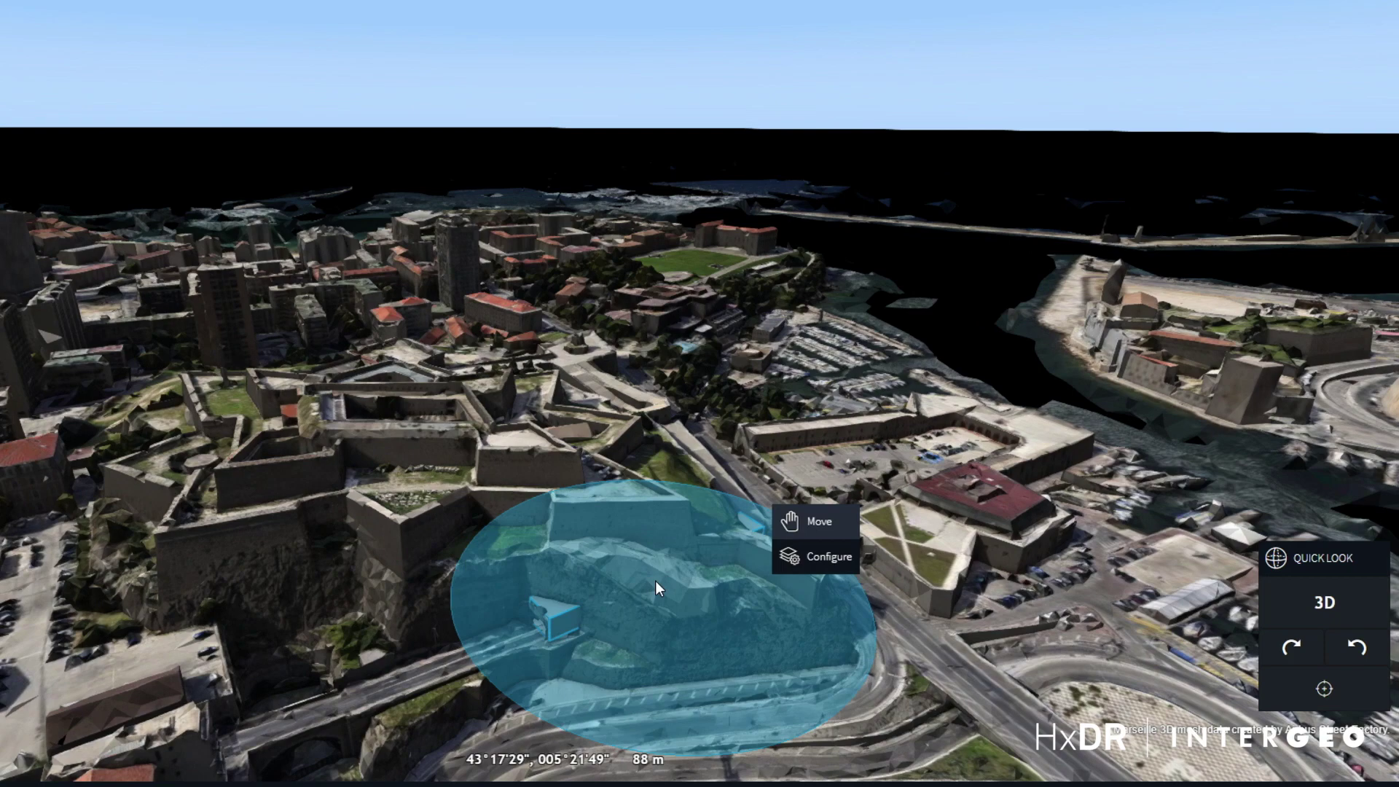
{"action": "left_click", "coordinate": [657, 583]}
Orbit over the fort, then look around the cliff and rail-tunnel capture.
{"action": "left_click_drag", "start_coordinate": [408, 552], "coordinate": [496, 632]}
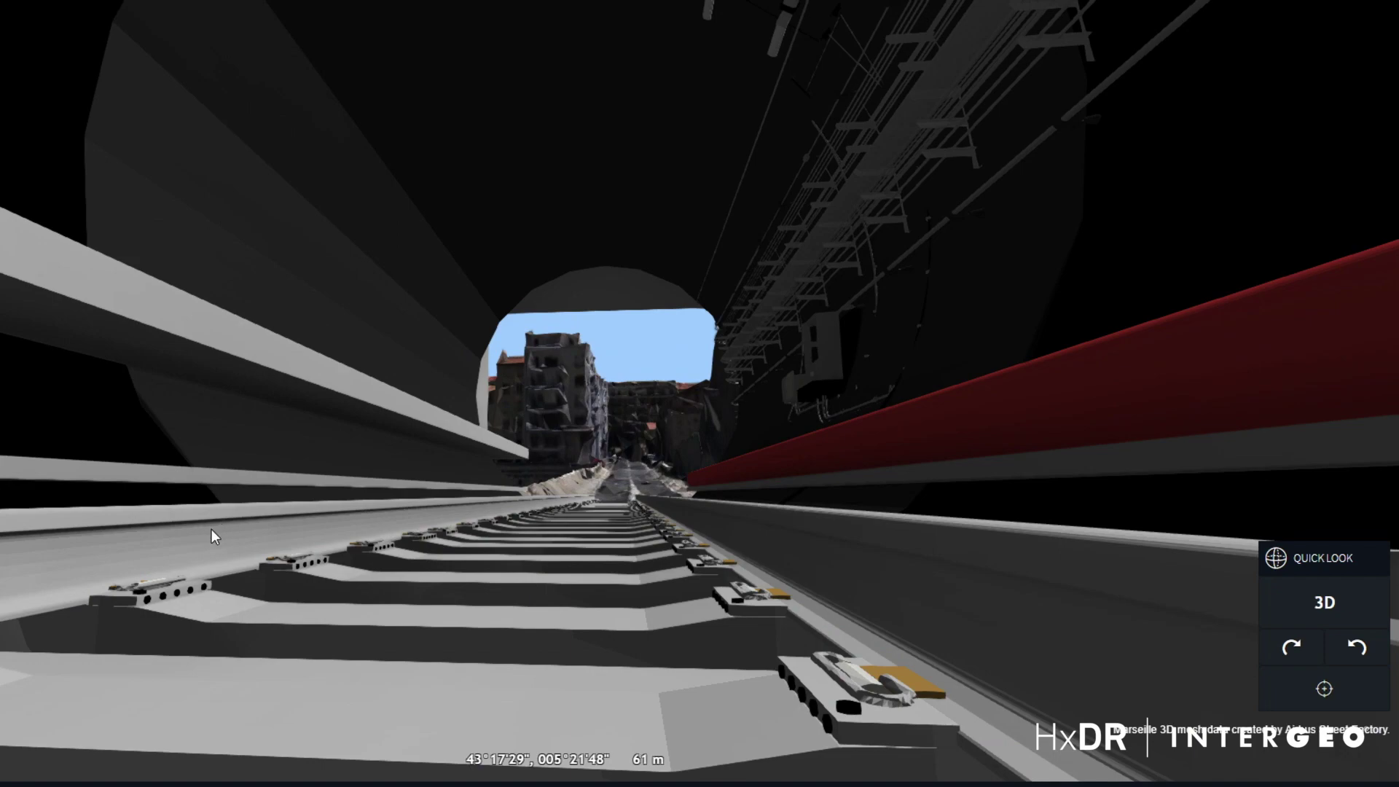
{"action": "left_click_drag", "start_coordinate": [211, 529], "coordinate": [517, 541]}
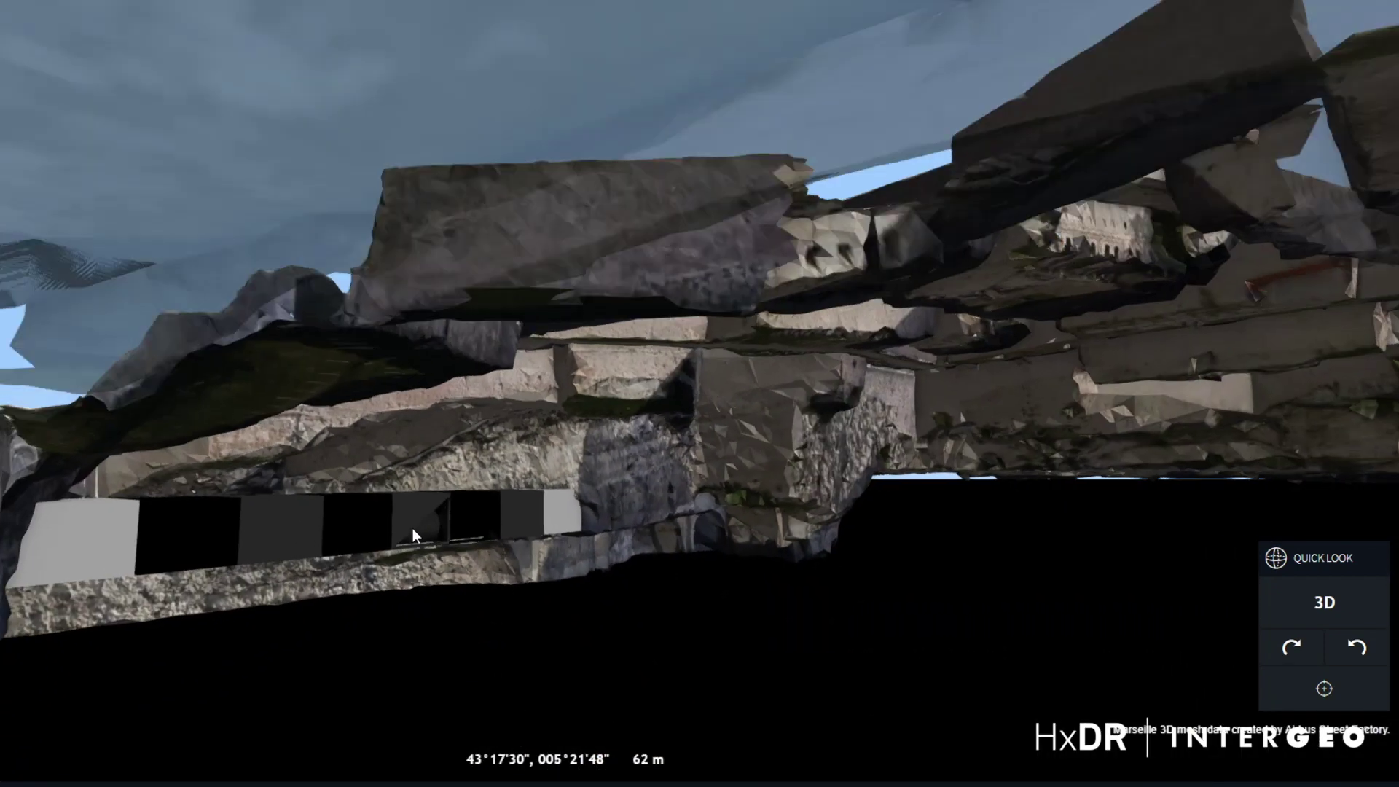
{"action": "left_click_drag", "start_coordinate": [412, 528], "coordinate": [740, 598]}
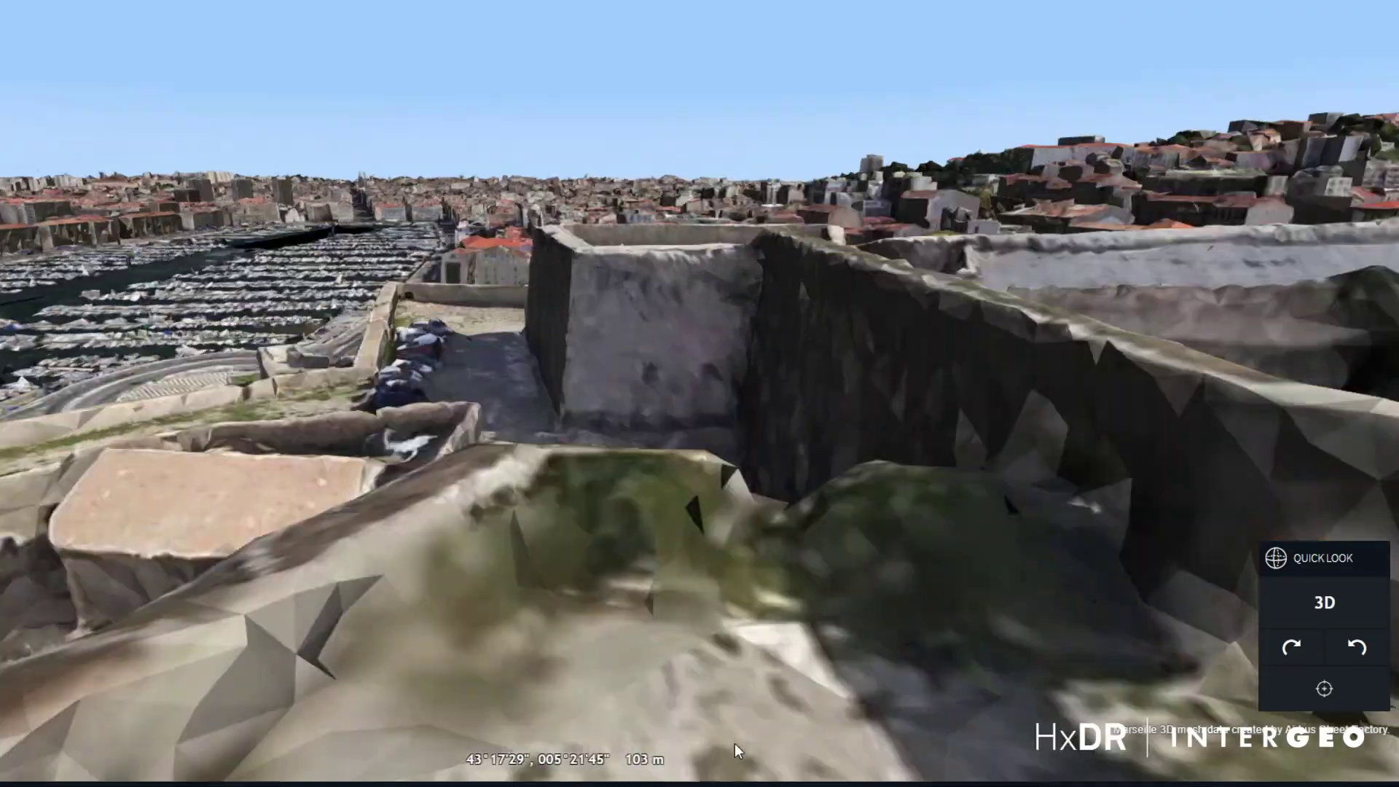
{"action": "right_click", "coordinate": [728, 580]}
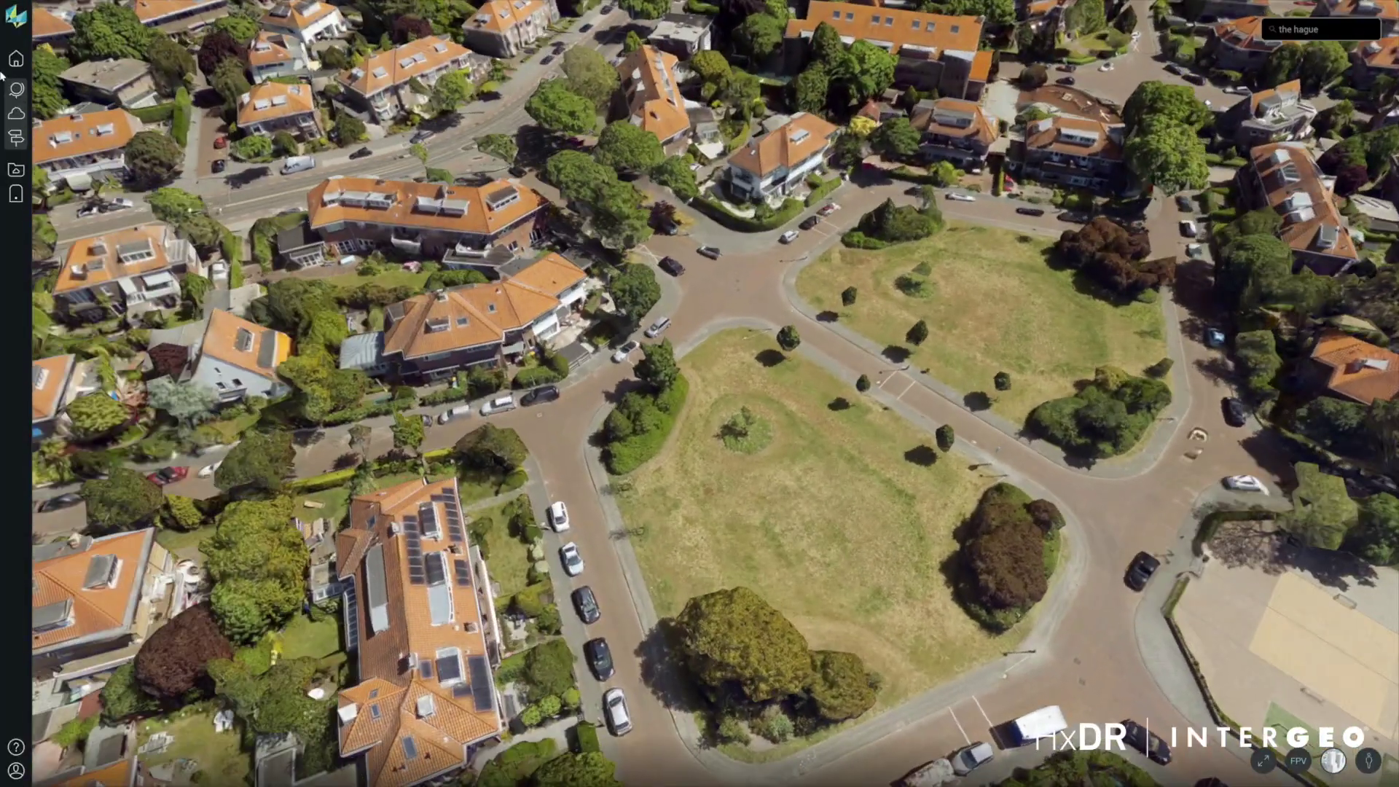
Select Duplex from Assets, turn it to about -189° and lower it onto the park ground.
{"action": "left_click", "coordinate": [16, 114]}
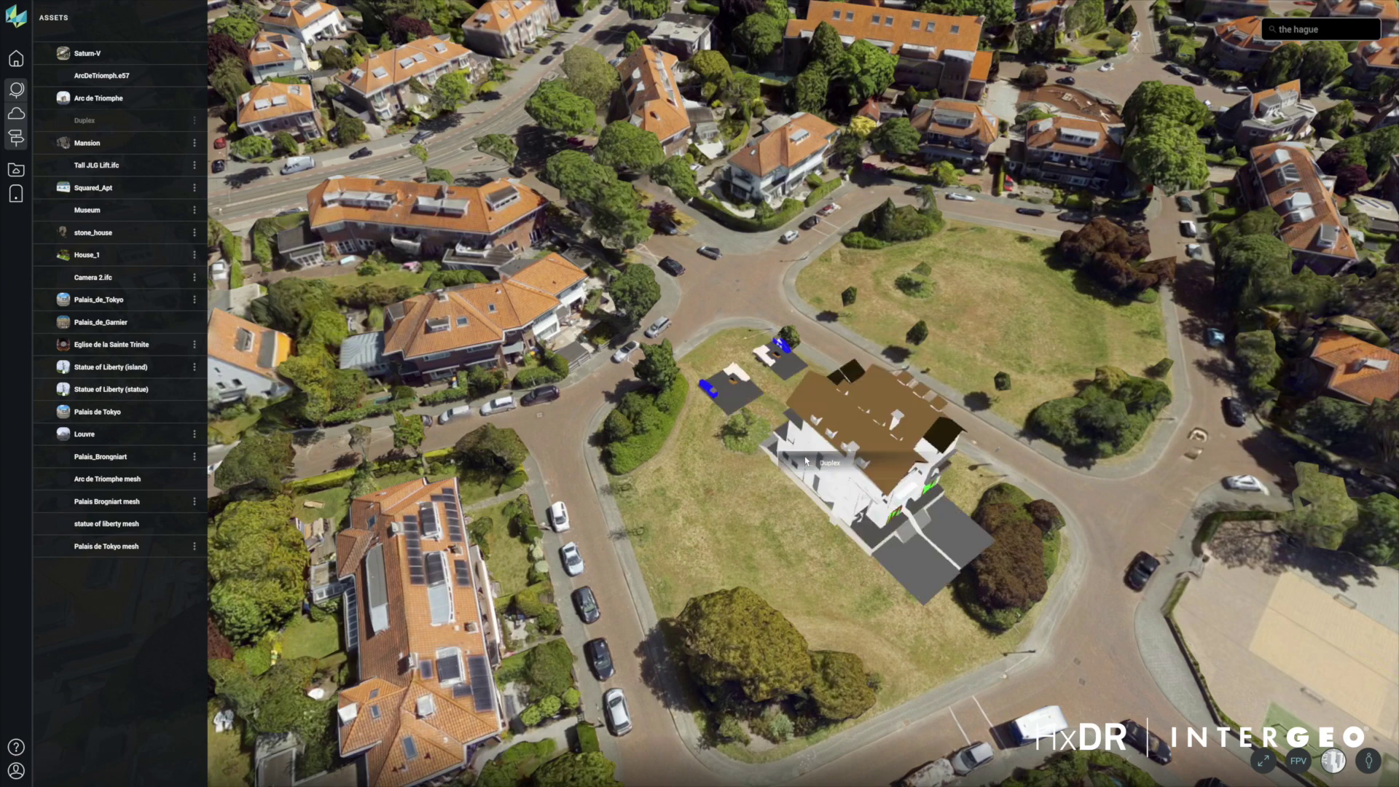
{"action": "left_click", "coordinate": [804, 456]}
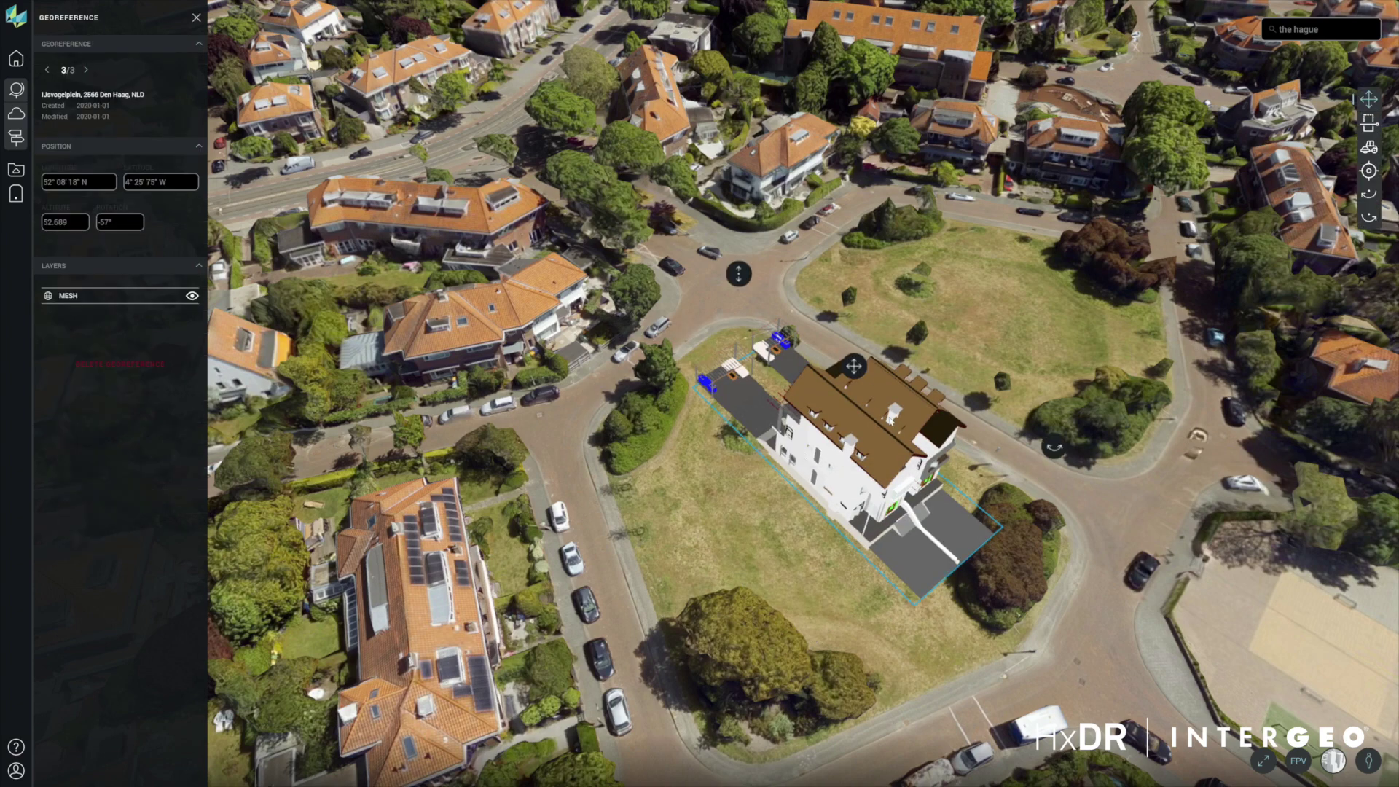
{"action": "left_click_drag", "start_coordinate": [680, 457], "coordinate": [678, 470]}
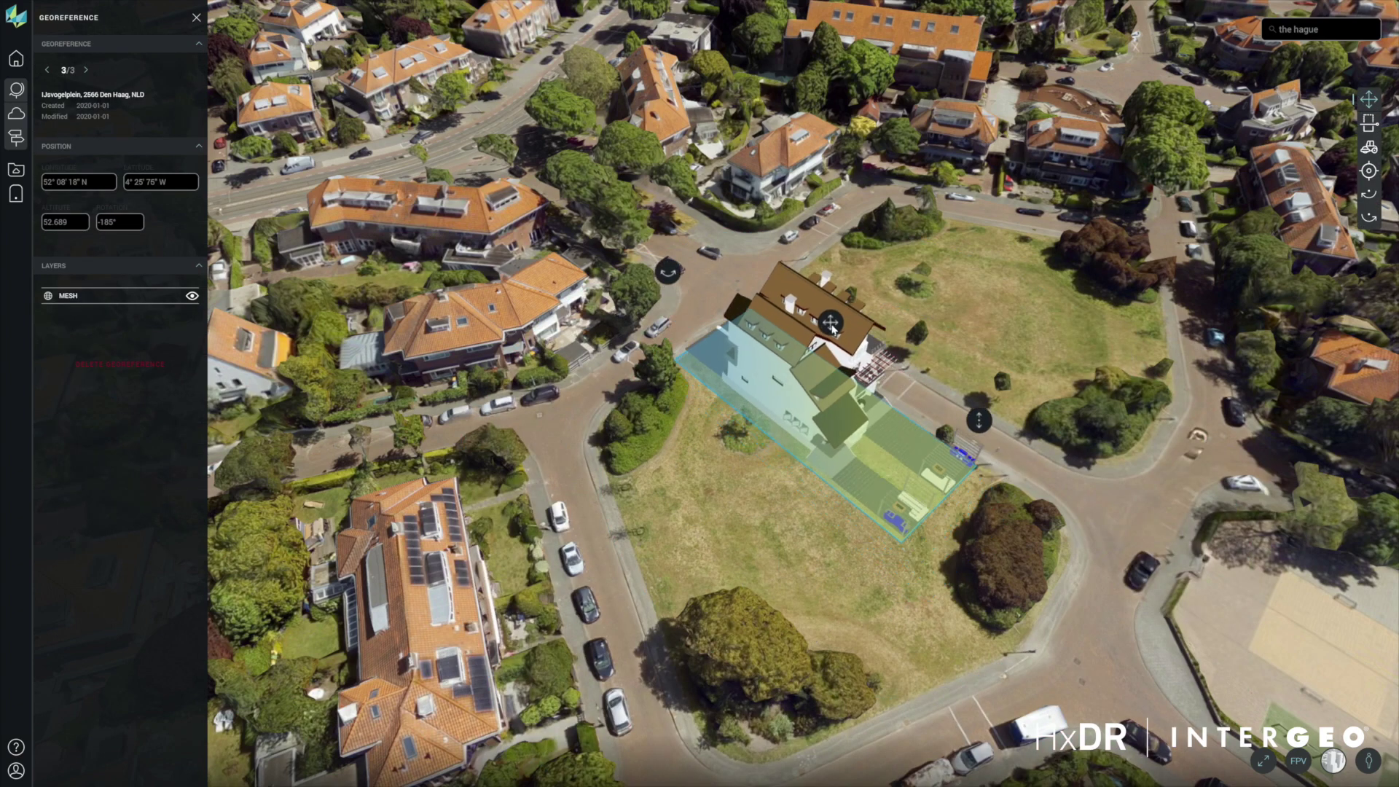
{"action": "left_click", "coordinate": [1369, 170]}
{"action": "left_click_drag", "start_coordinate": [902, 533], "coordinate": [909, 568]}
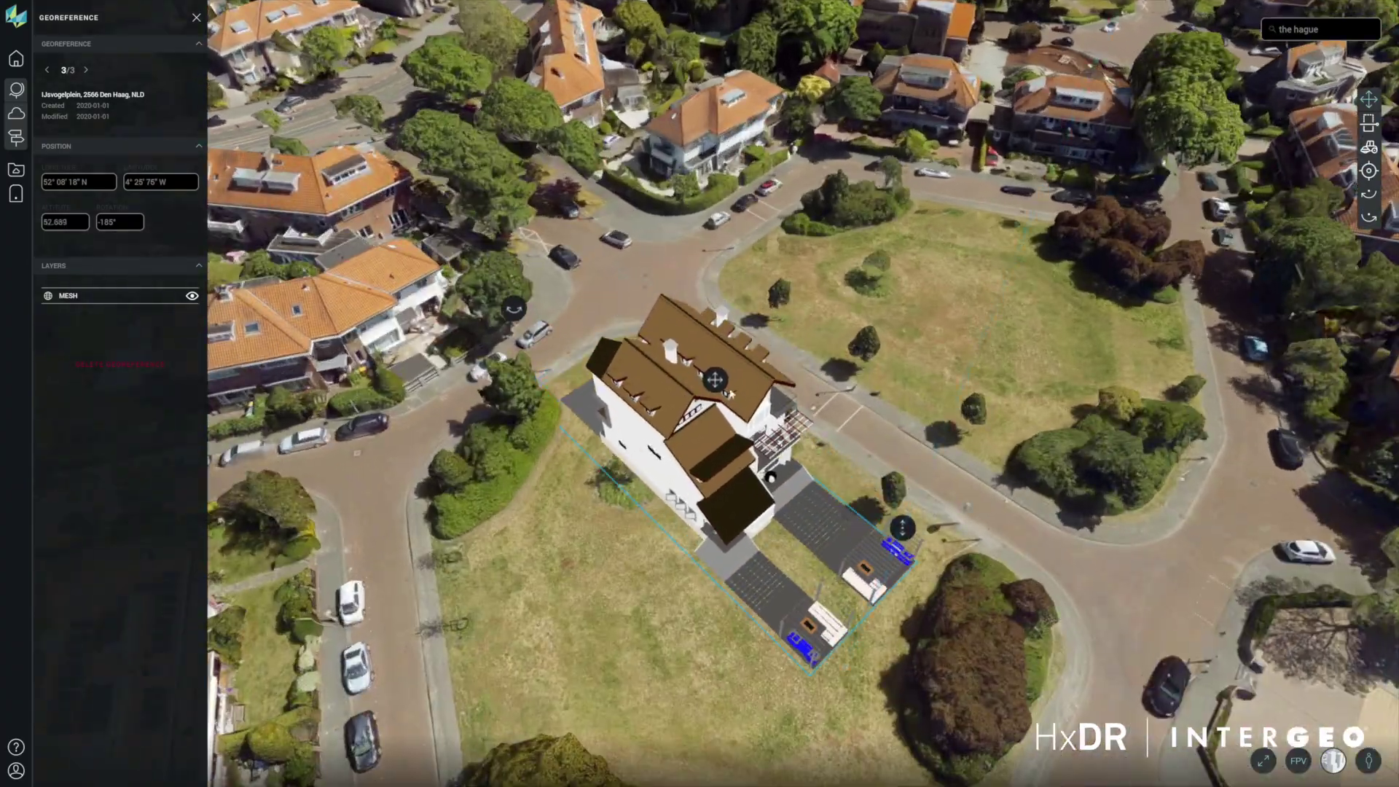
{"action": "left_click_drag", "start_coordinate": [701, 362], "coordinate": [710, 364]}
{"action": "middle_click_drag", "start_coordinate": [711, 364], "coordinate": [1069, 383]}
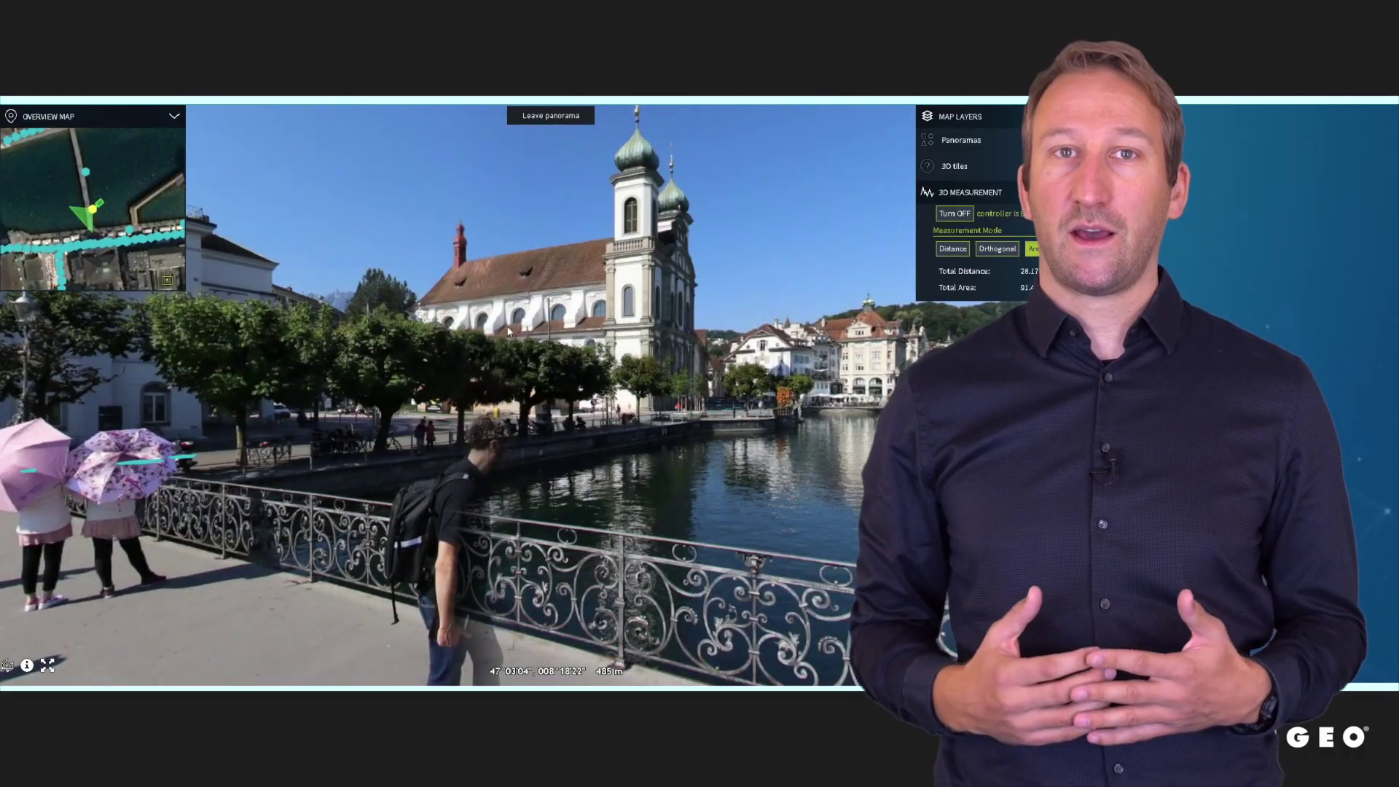
{"action": "scroll", "coordinate": [597, 277], "scroll_direction": "up", "scroll_amount": 5}
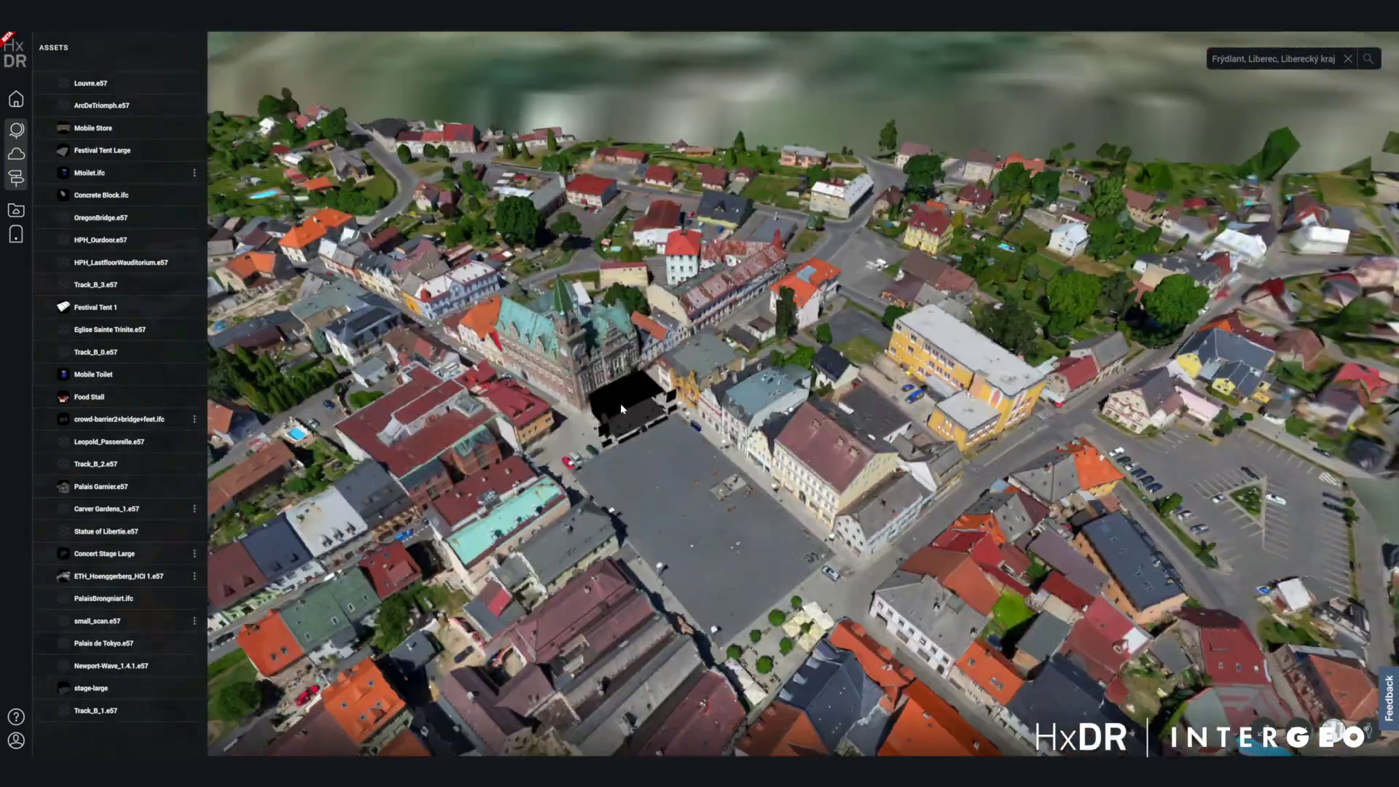
Move the stage to the back of the square and reposition the two food stalls.
{"action": "left_click", "coordinate": [610, 413]}
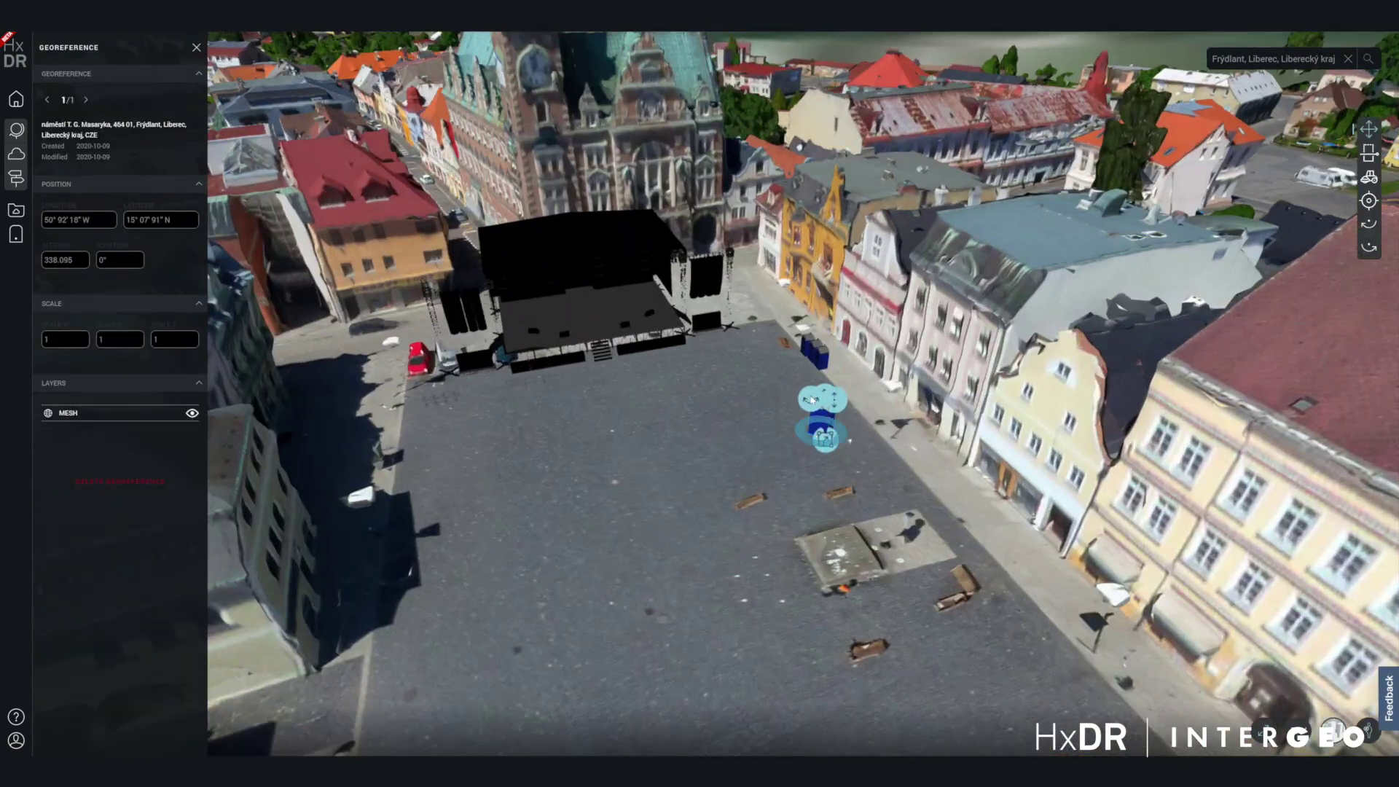
{"action": "left_click_drag", "start_coordinate": [810, 399], "coordinate": [395, 432]}
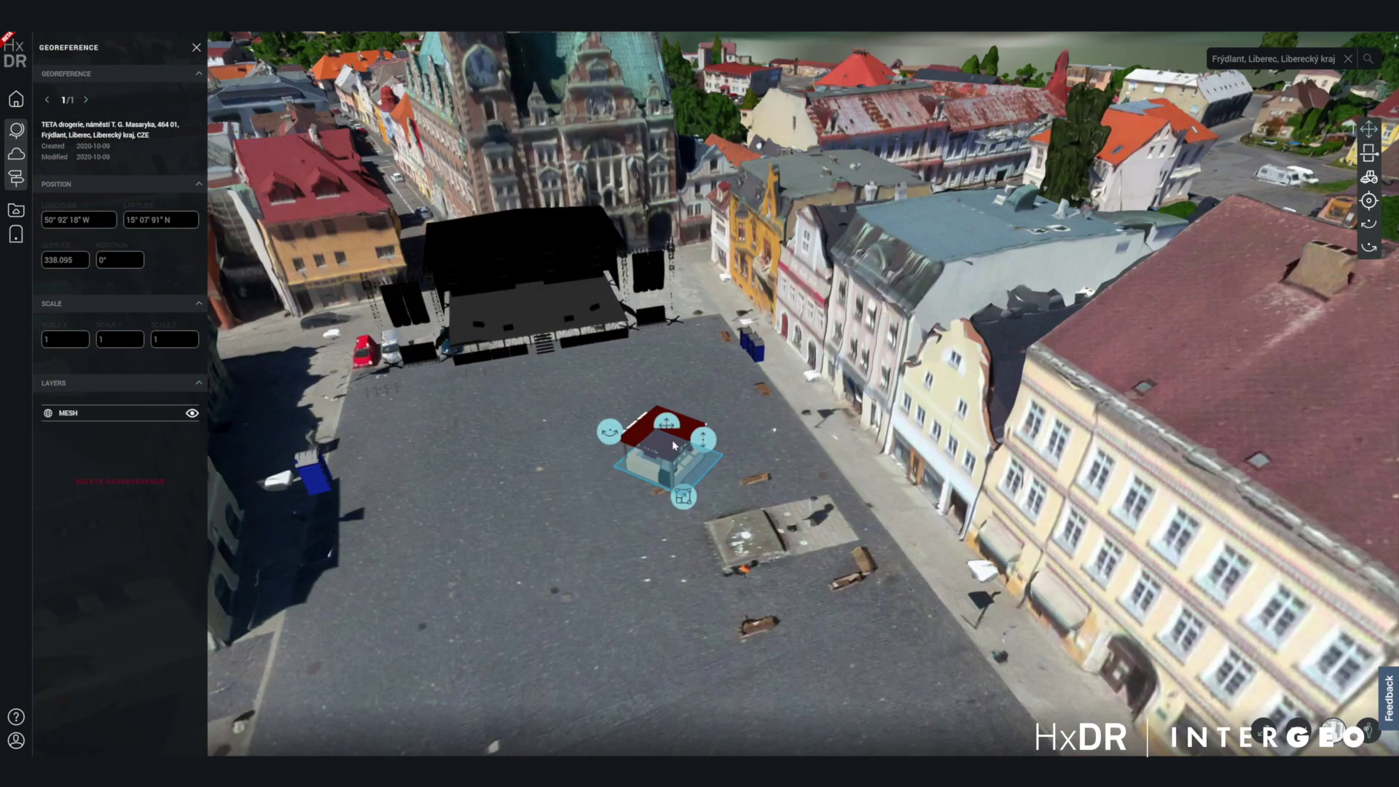
{"action": "left_click_drag", "start_coordinate": [656, 444], "coordinate": [696, 480]}
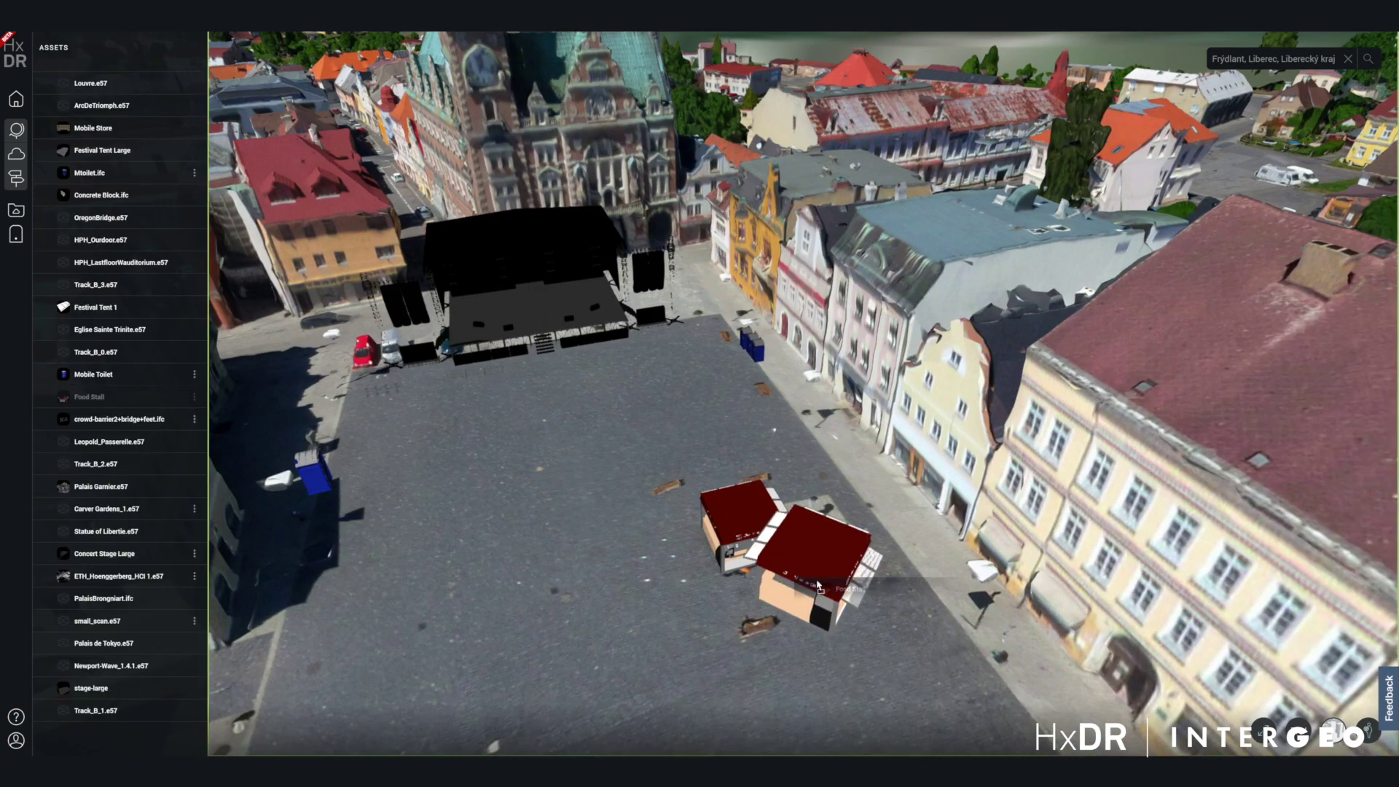
{"action": "left_click_drag", "start_coordinate": [820, 557], "coordinate": [812, 515]}
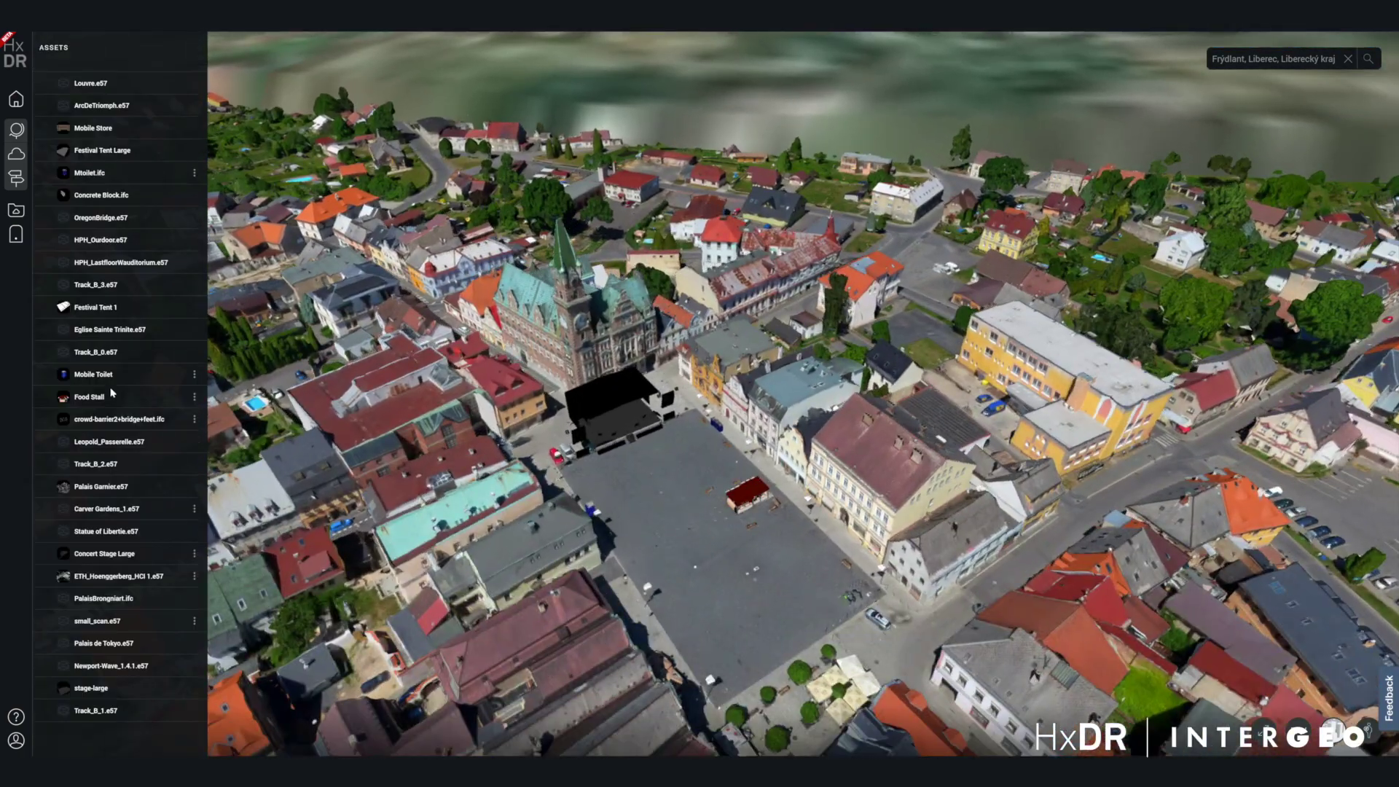
Place Festival Tent 1 on the square; raise the platform, rotate it to 221° and shift it left.
{"action": "left_click_drag", "start_coordinate": [93, 307], "coordinate": [798, 581]}
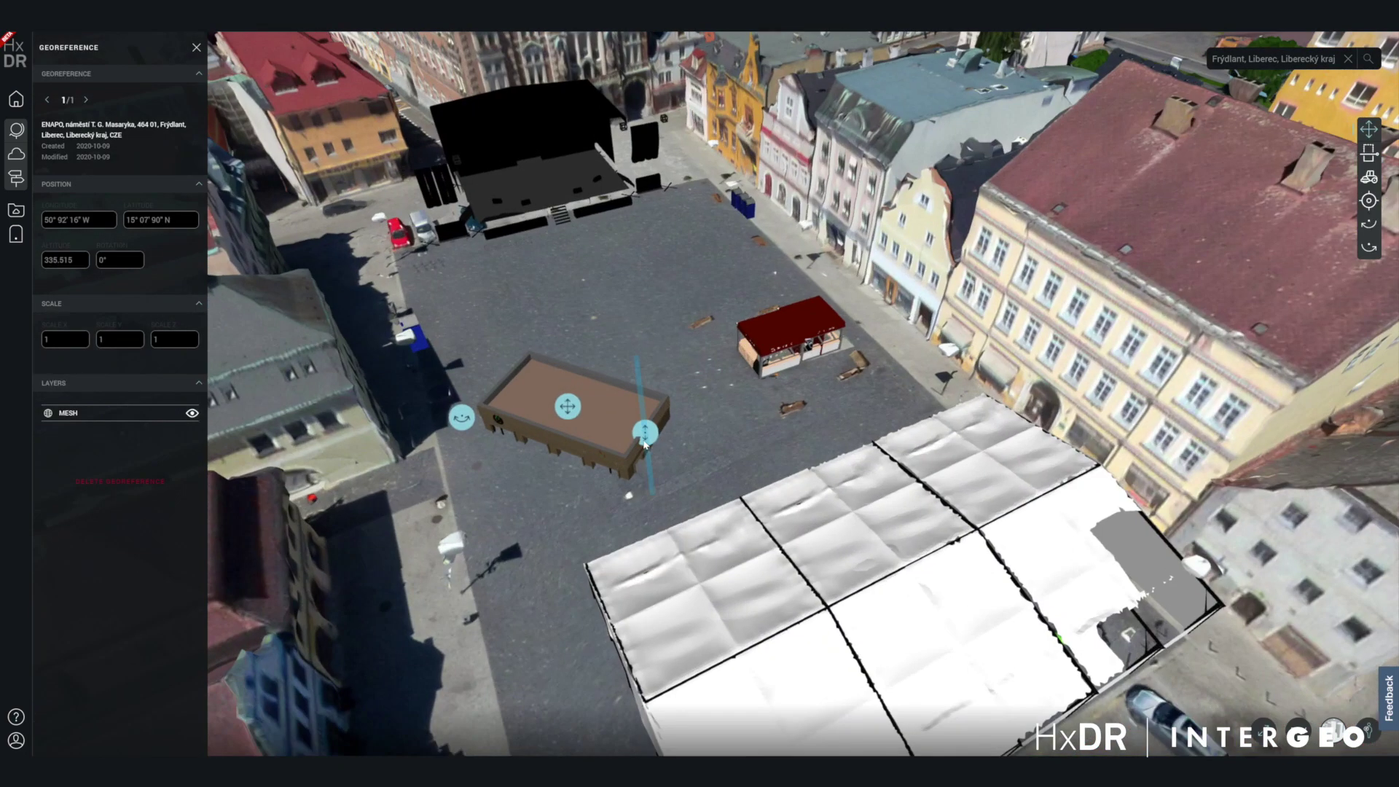
{"action": "left_click_drag", "start_coordinate": [645, 442], "coordinate": [646, 433]}
{"action": "left_click_drag", "start_coordinate": [453, 400], "coordinate": [641, 466]}
{"action": "left_click_drag", "start_coordinate": [562, 397], "coordinate": [441, 397]}
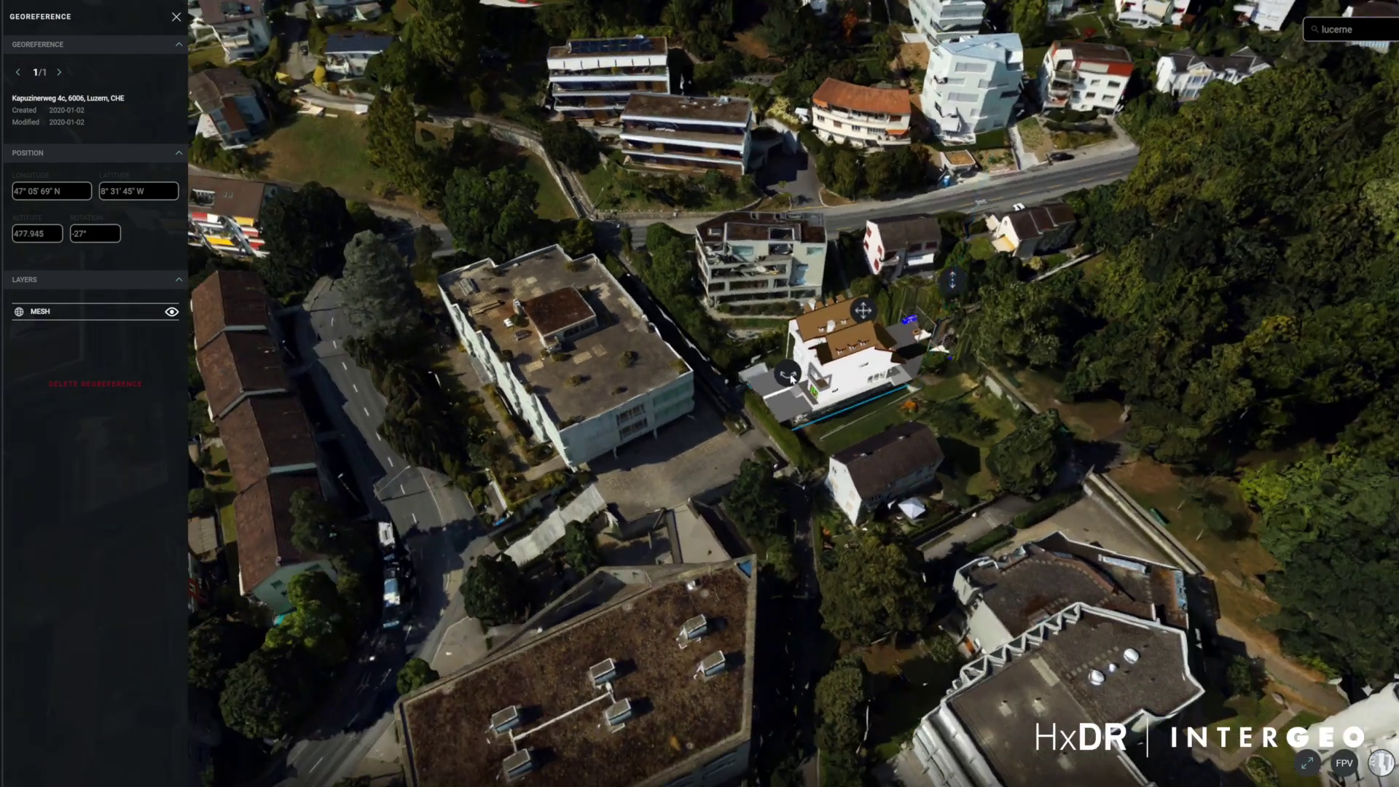
Orbit to a steeper top-down view of the house on the Lucerne hillside.
{"action": "left_click_drag", "start_coordinate": [793, 378], "coordinate": [784, 397]}
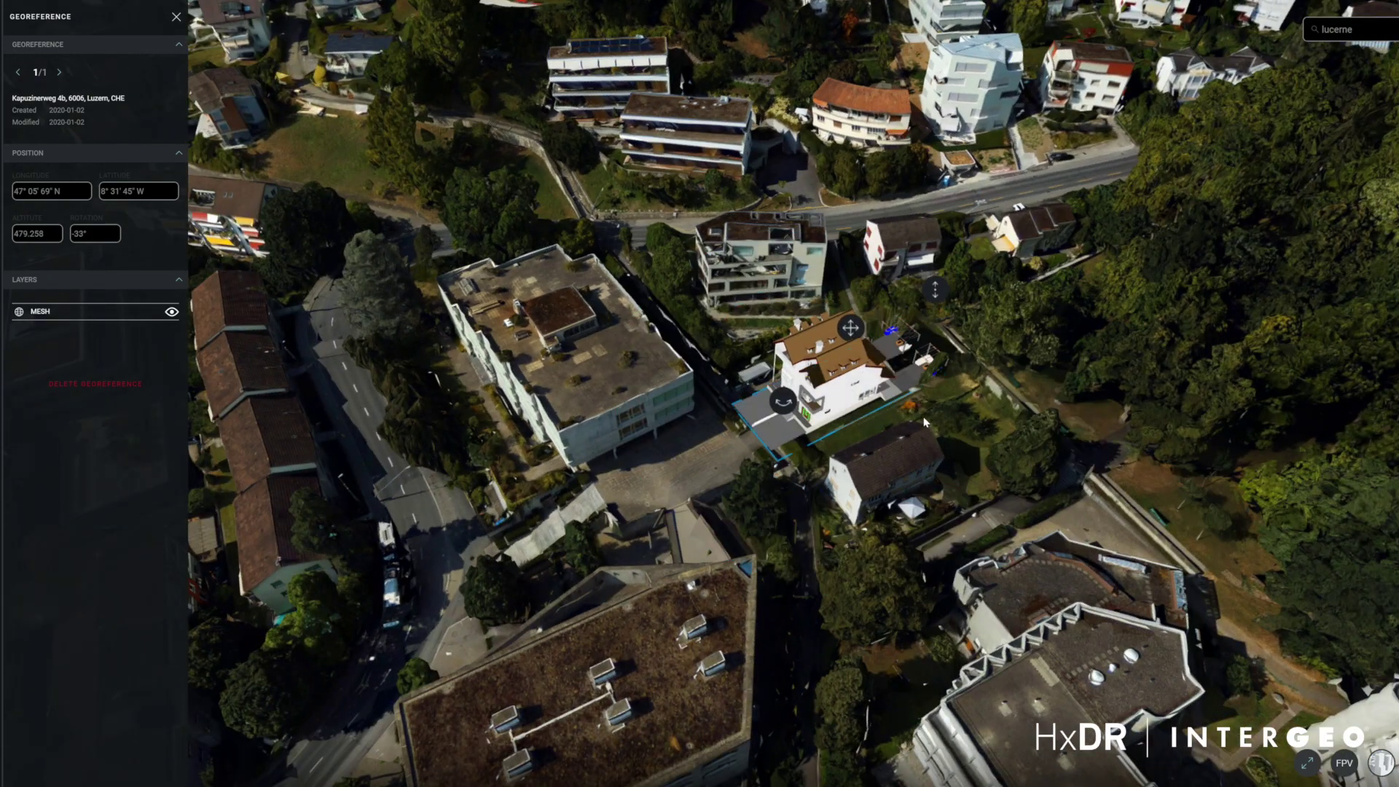